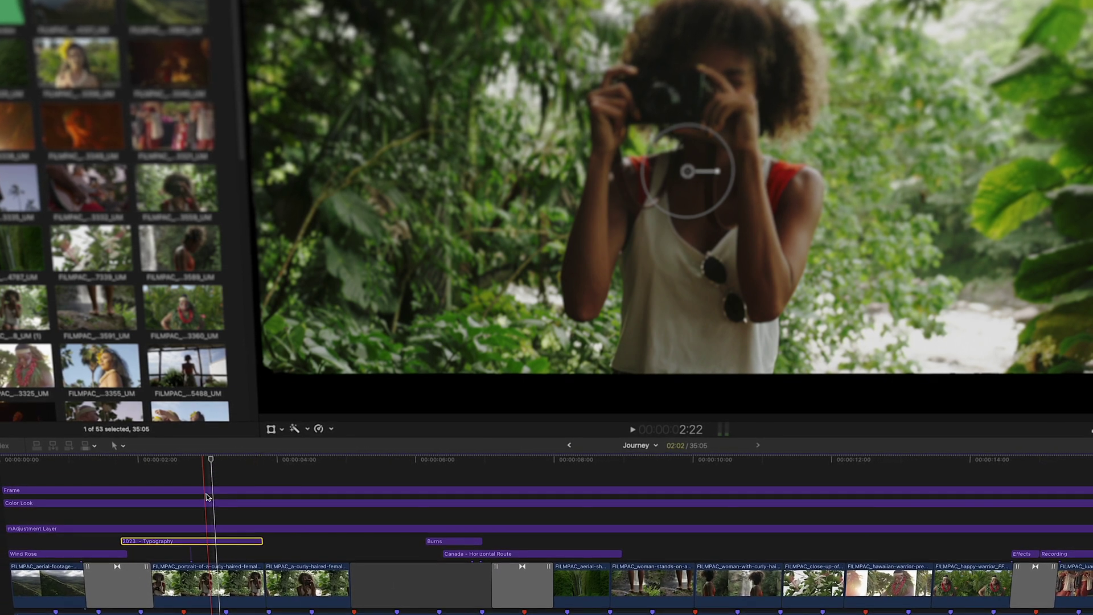
Step: Preview the Hawaii and Epic Series Intro timelines, filling a placeholder with a clip and typing 'HOPE'
mouse_move(211, 459)
left_mouse_down()
mouse_move(180, 459)
mouse_move(198, 464)
left_mouse_up()
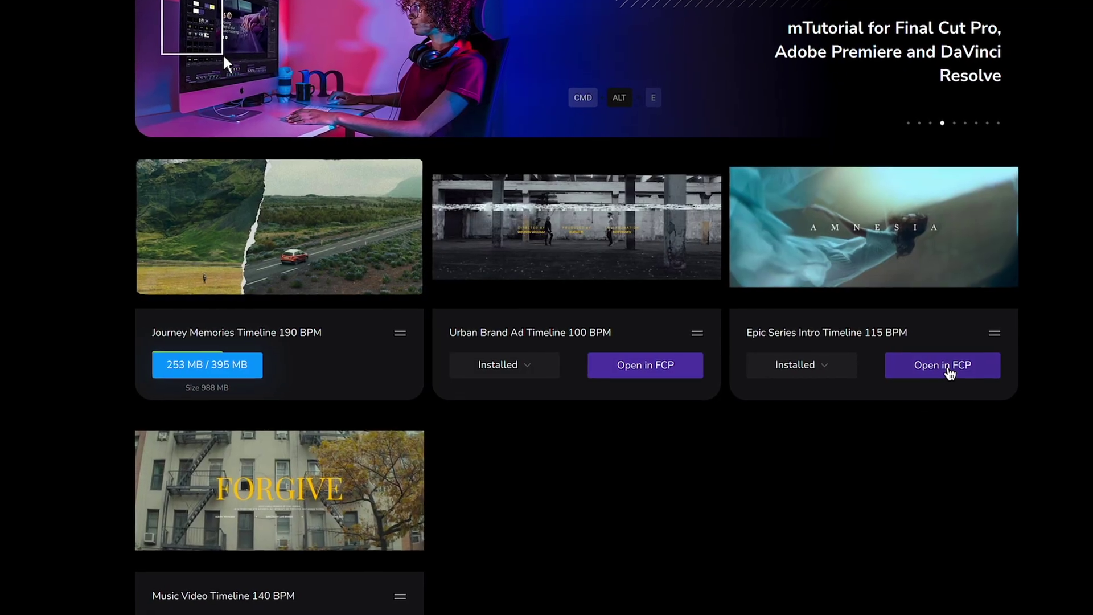
left_click(950, 370)
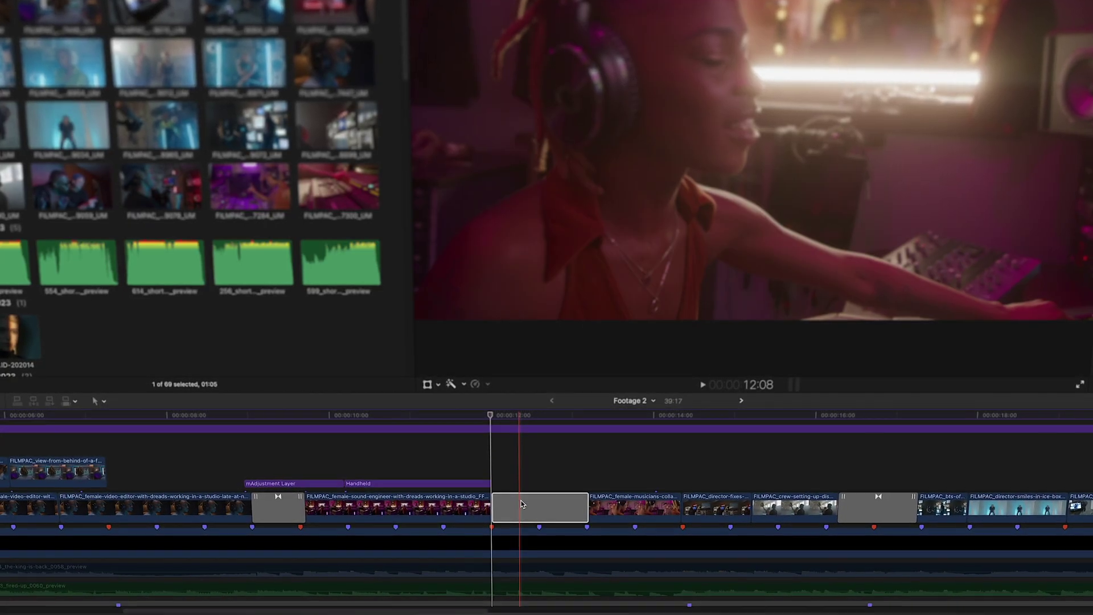
left_click_drag(522, 504, 521, 504)
left_click(533, 515)
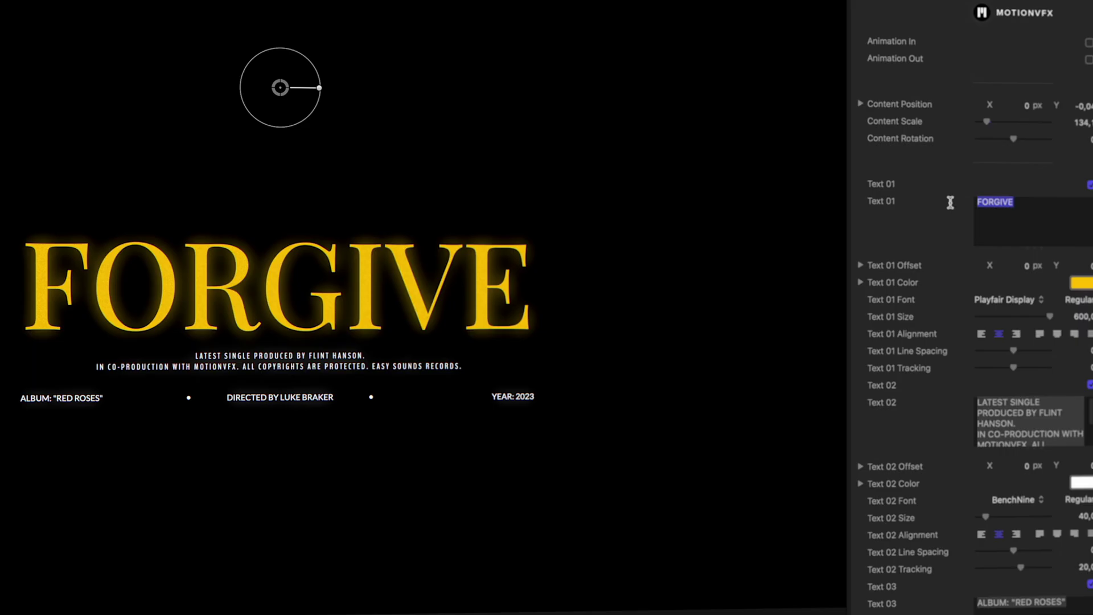
type("HOPE")
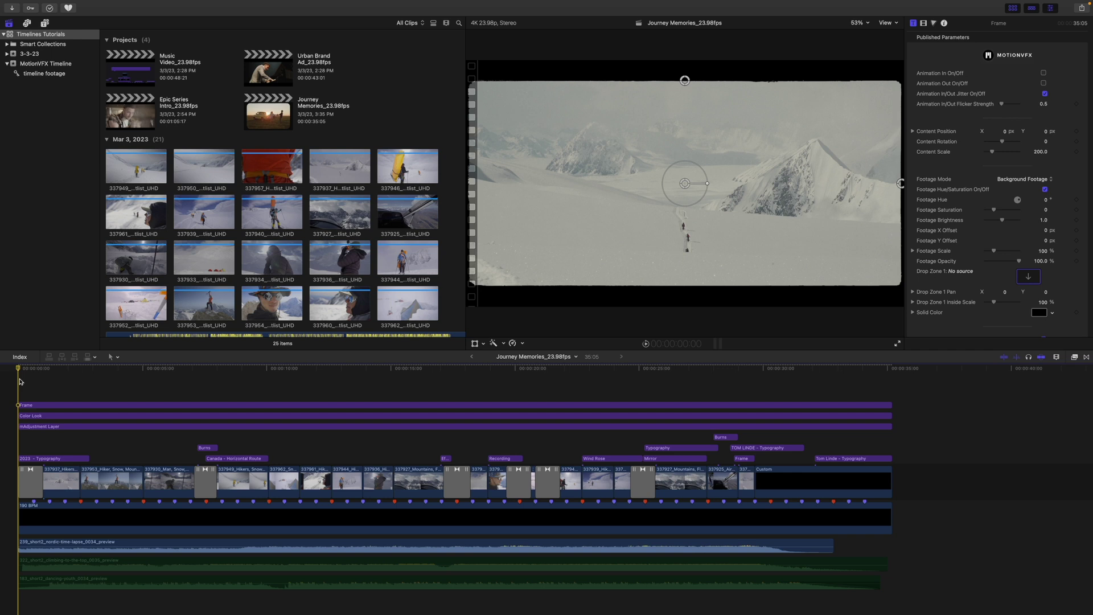
Step: Trim the 2023 - Typography title to a 2:12 duration, ending on a beat marker
key("c")
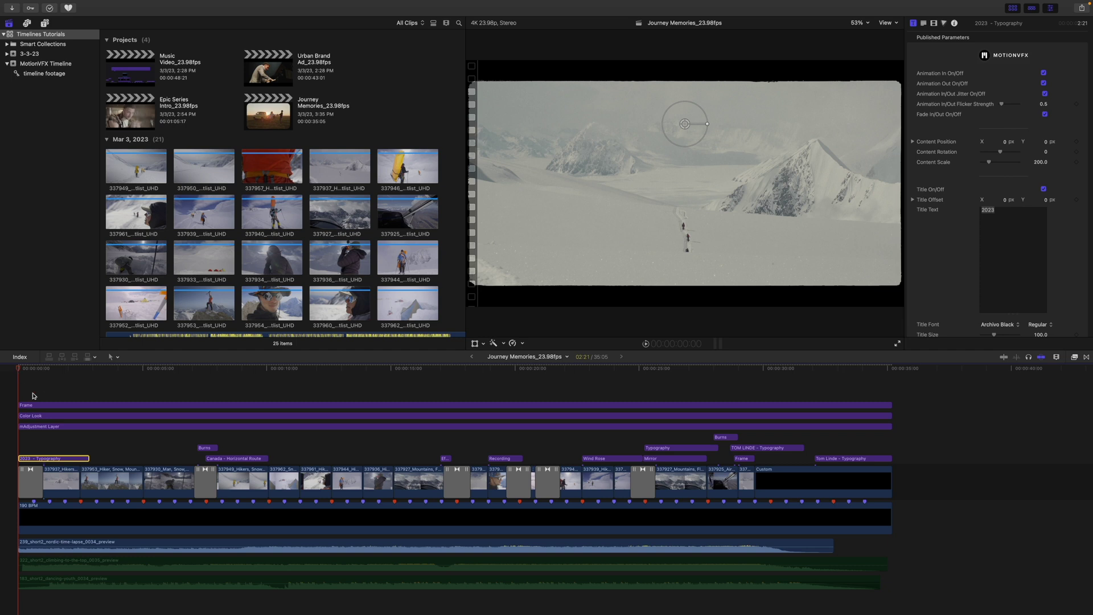
left_click_drag(62, 459, 141, 459)
left_click_drag(21, 369, 113, 380)
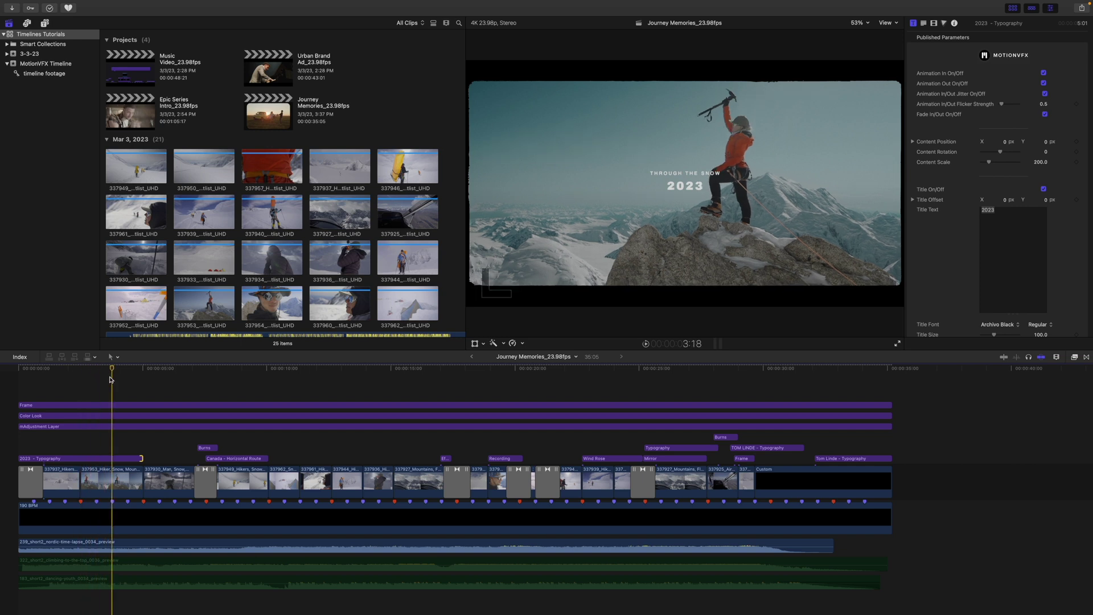
left_click_drag(141, 458, 80, 460)
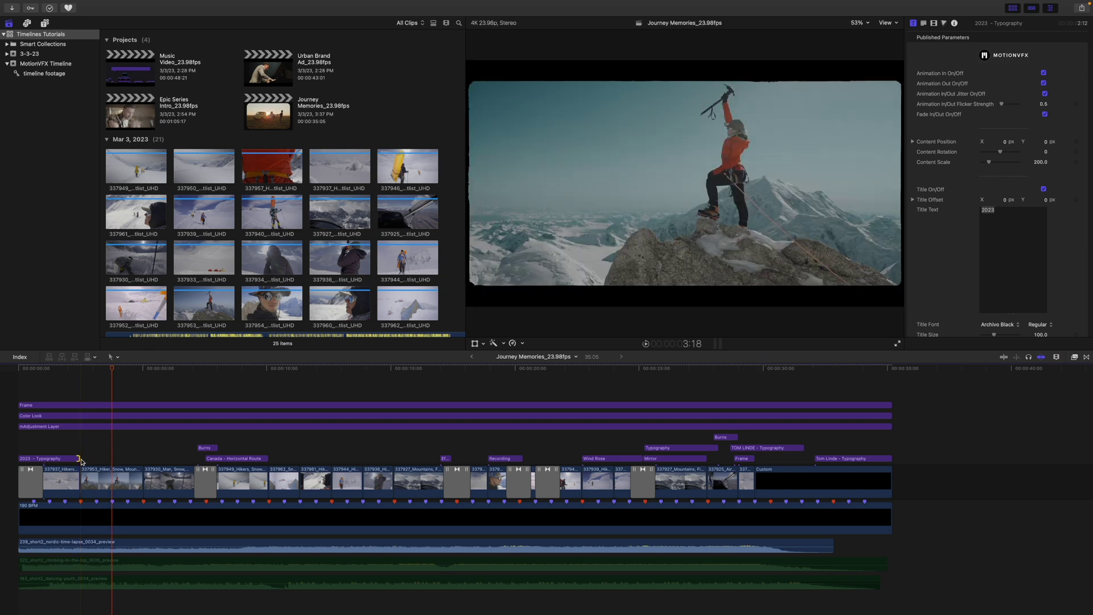
Step: Inspect the Frame, Color Look and mAdjustment Layer clips, ending with Frame selected
left_click(112, 405)
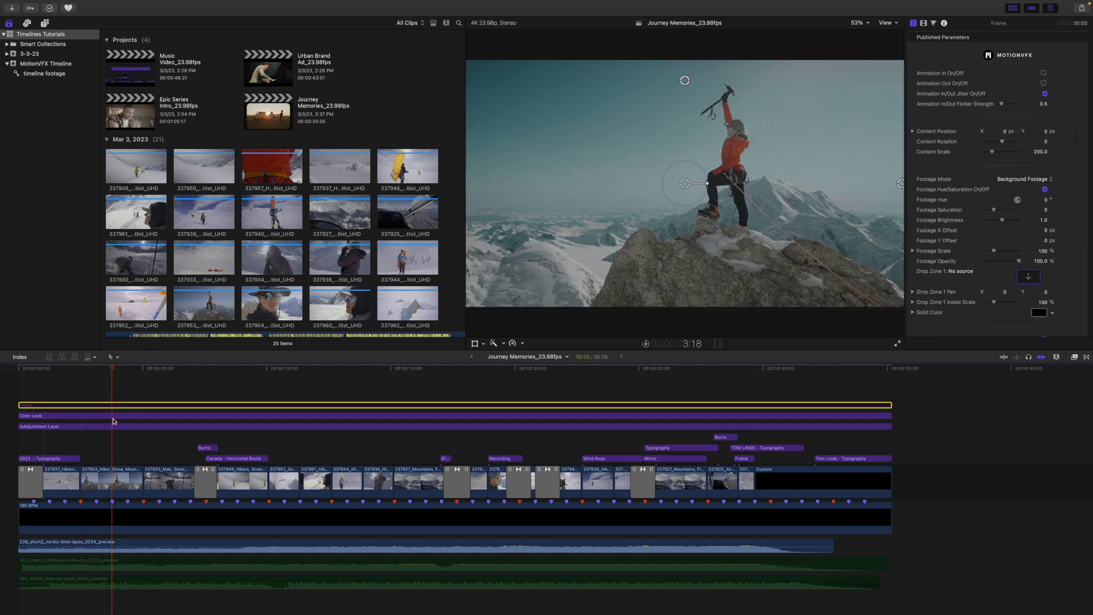
left_click(113, 417)
left_click(113, 427)
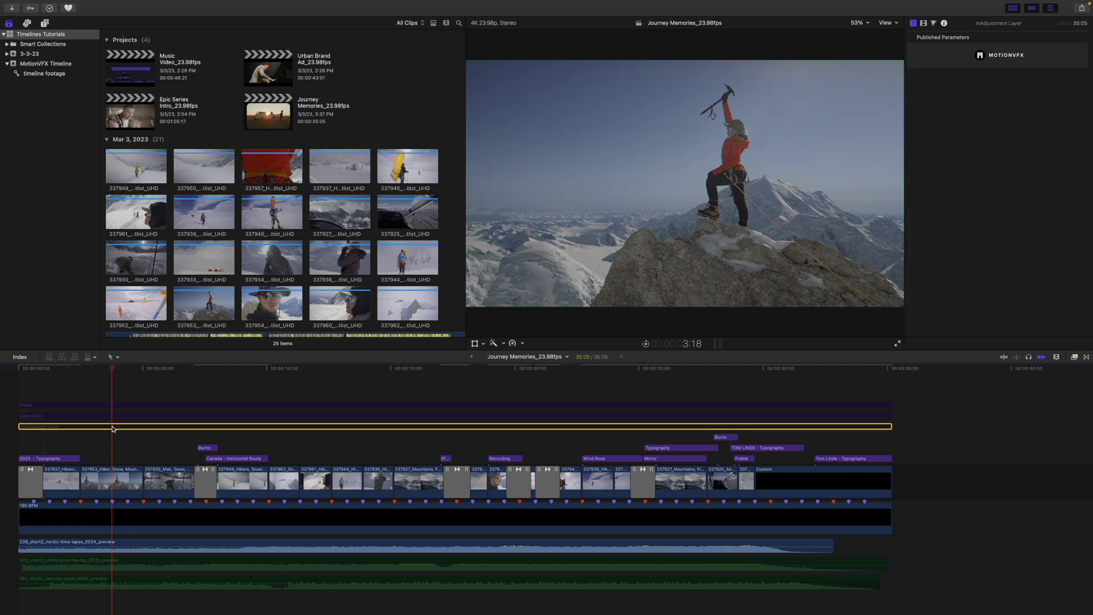
left_click(113, 416)
left_click(113, 406)
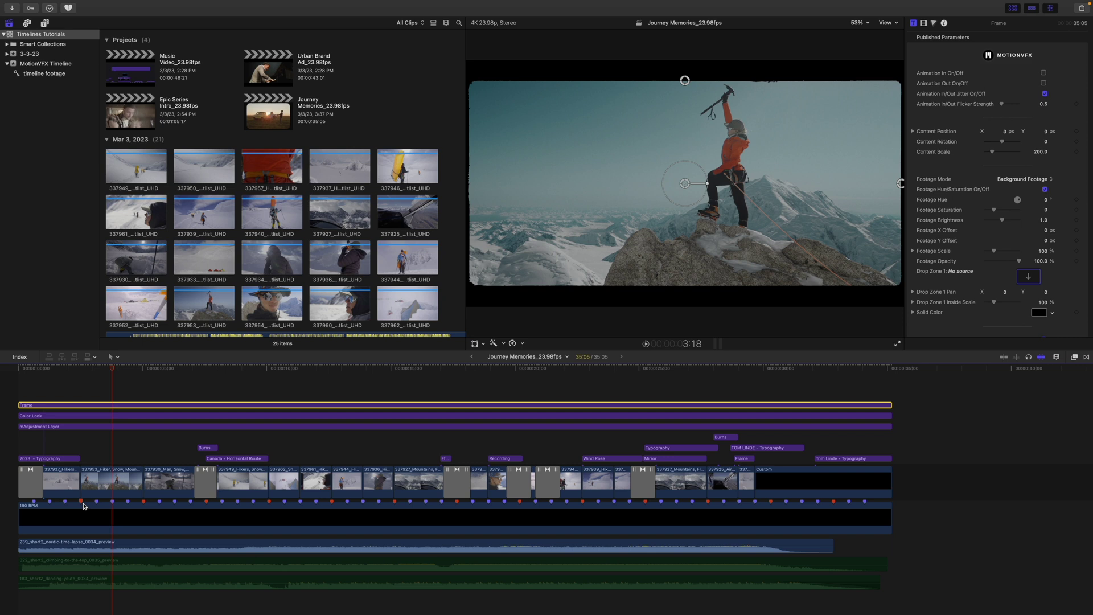
Step: Roll-edit the cut between clips 337953 and 337930 onto the beat marker
key("t")
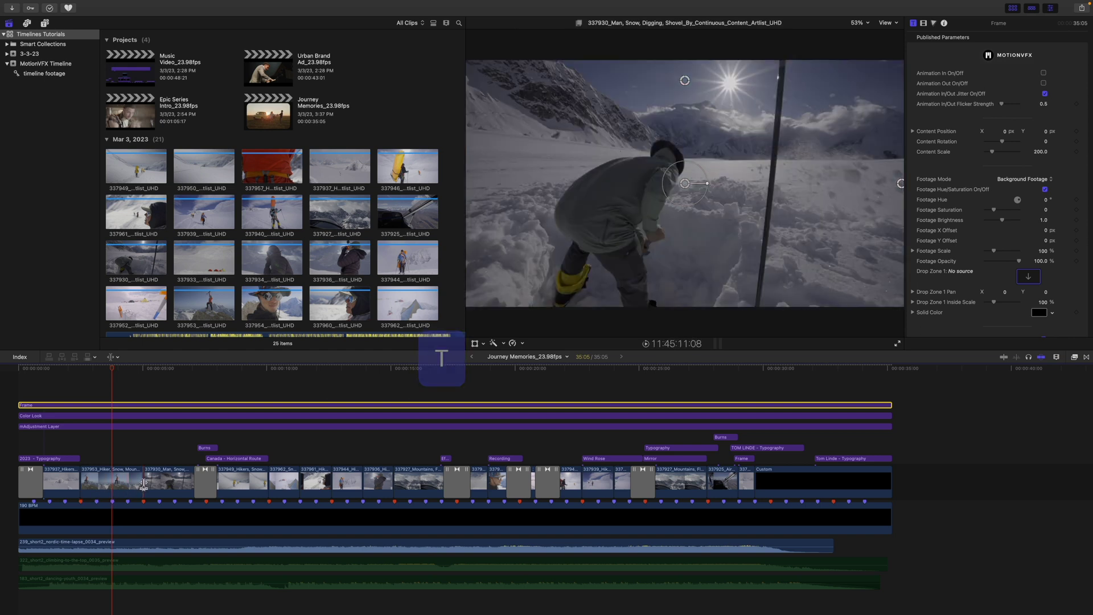
mouse_move(143, 483)
left_mouse_down()
mouse_move(114, 487)
mouse_move(160, 488)
mouse_move(146, 487)
left_mouse_up()
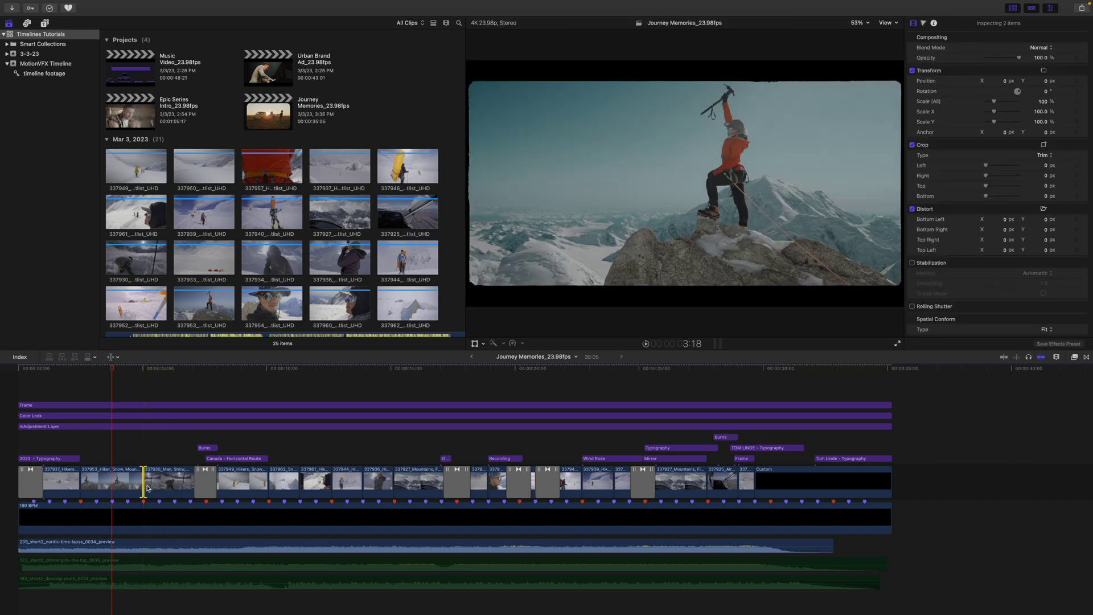
Step: Blade clip 337953 at the playhead and select its second half
key("b")
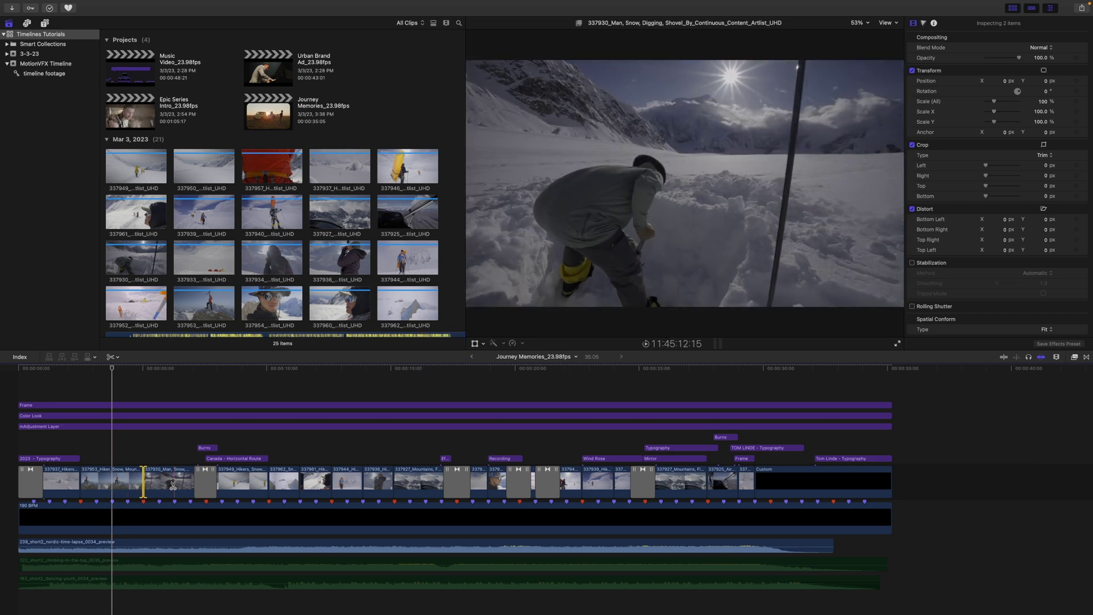
left_click(114, 487)
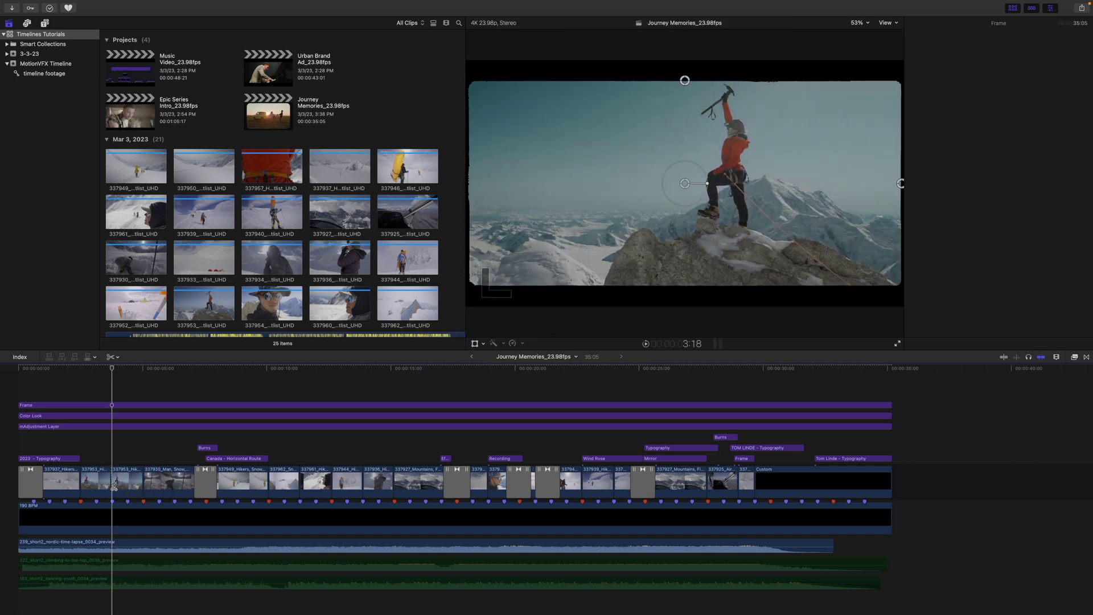
key("a")
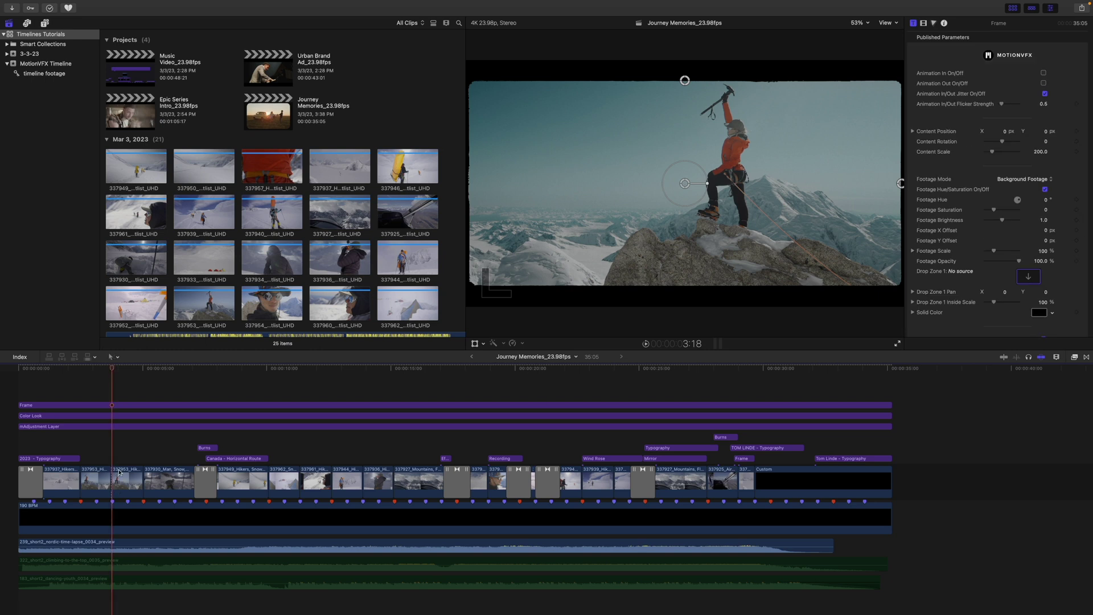
left_click(127, 482)
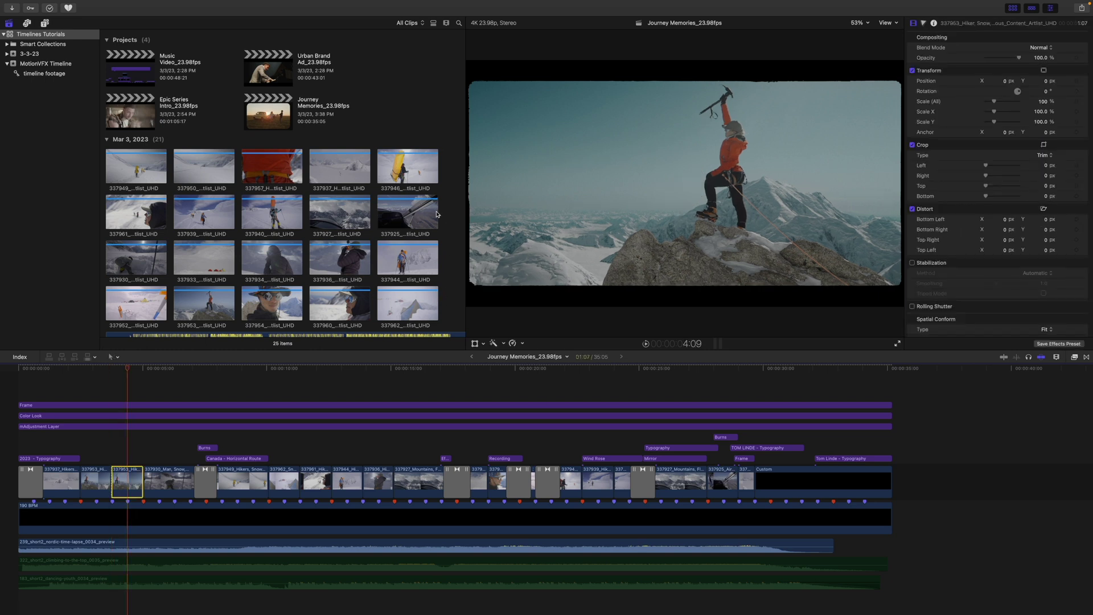
Step: Drop browser clip 337952 onto the second half, replacing it from the start
left_click(401, 173)
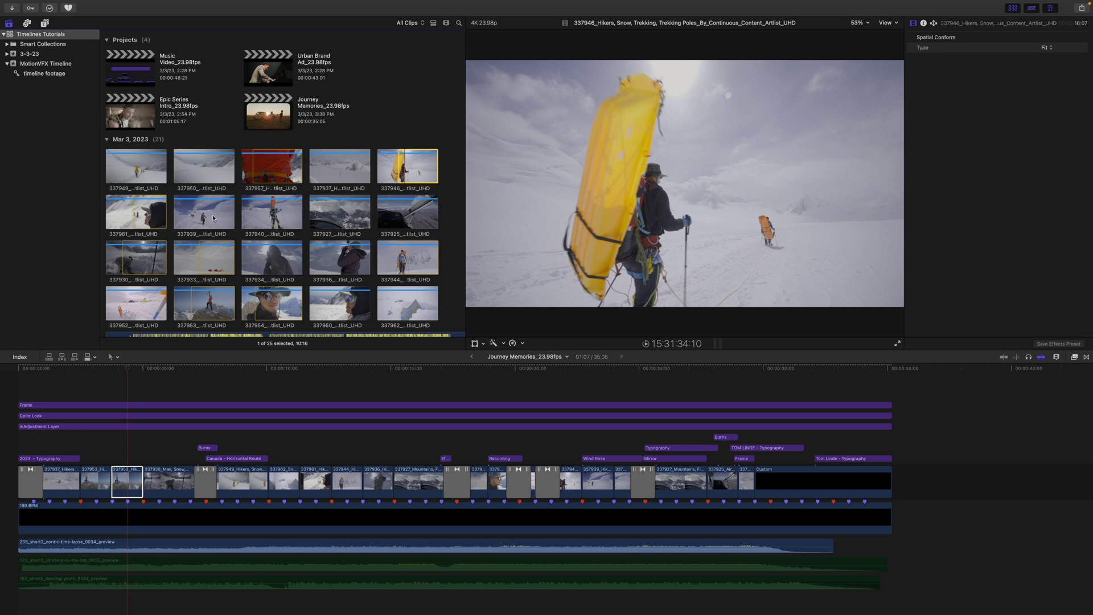
left_click_drag(139, 306, 121, 477)
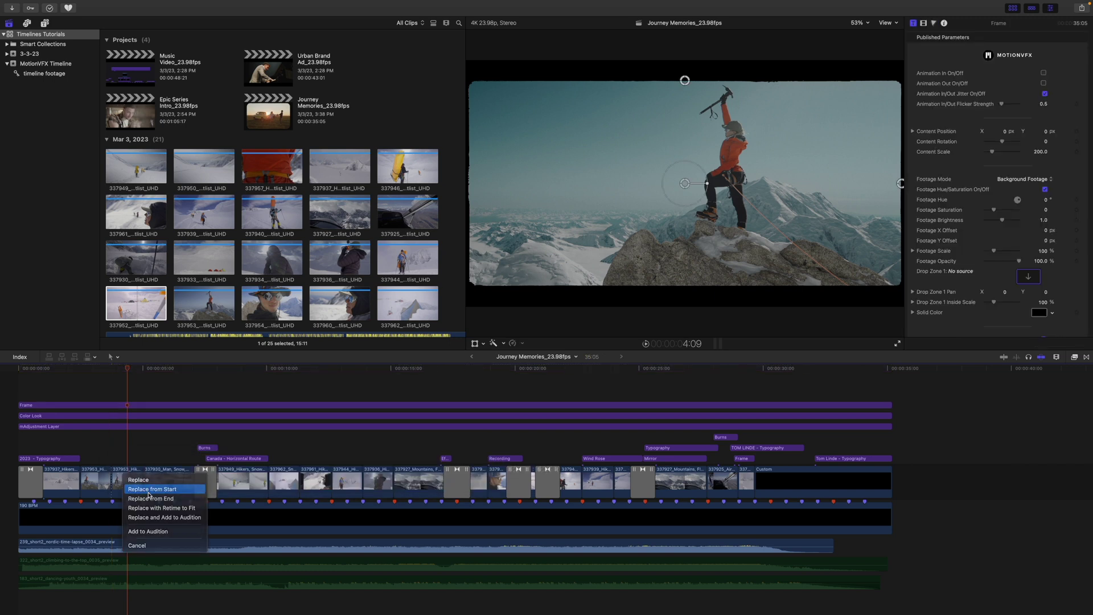
left_click(148, 491)
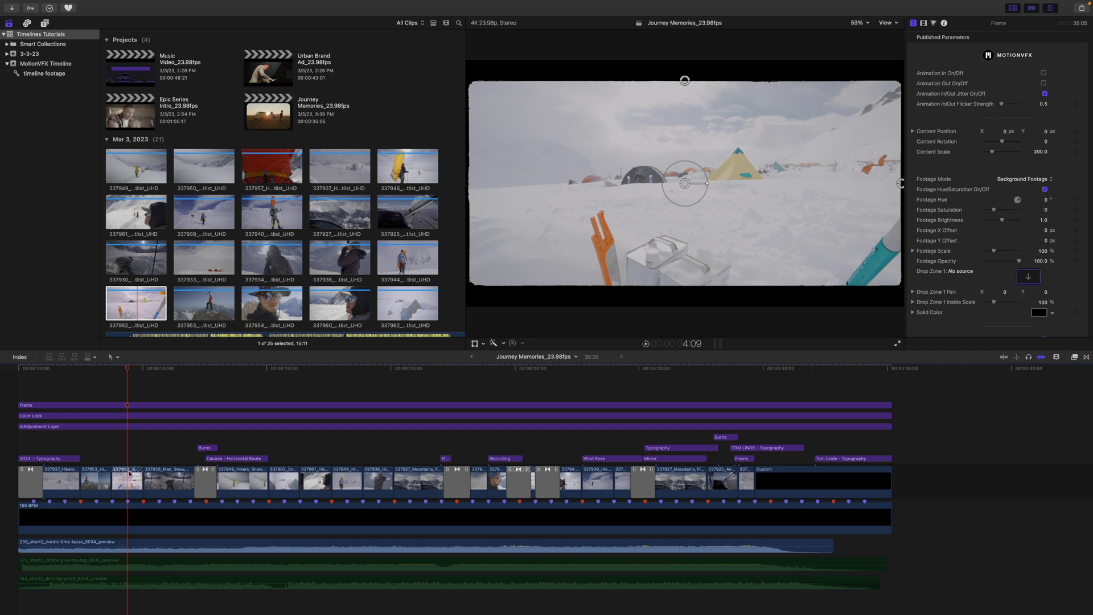
Step: Slip clip 337952's footage about 1:23 while keeping its timeline position
key("t")
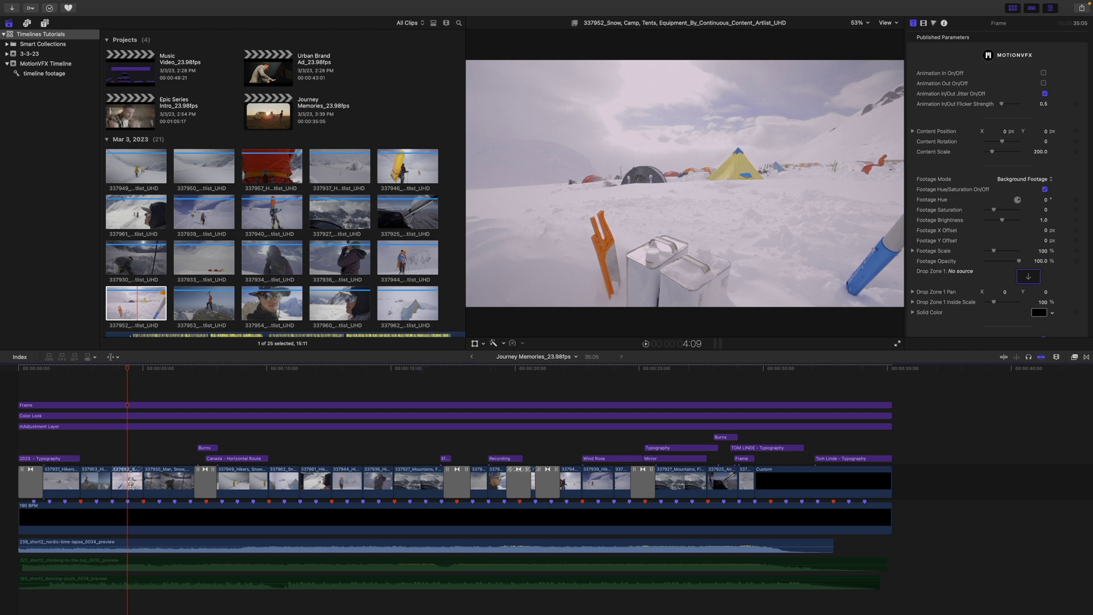
left_click_drag(131, 484, 85, 486)
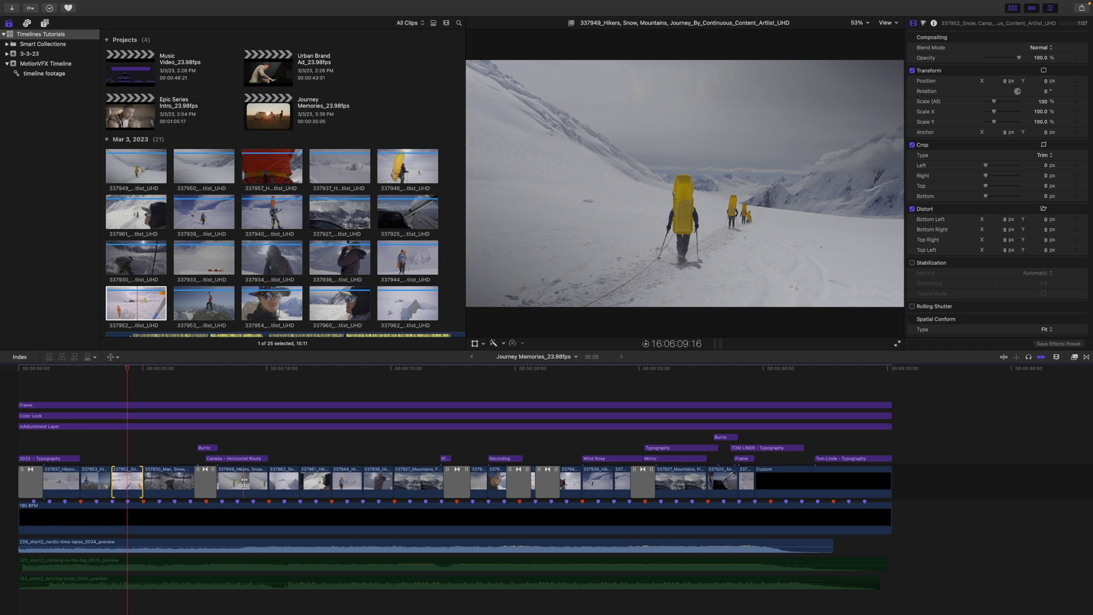
Step: Slip clip 337949 so its hikers footage shifts back about 3:07
mouse_move(244, 482)
left_mouse_down()
mouse_move(258, 481)
mouse_move(234, 482)
mouse_move(250, 483)
left_mouse_up()
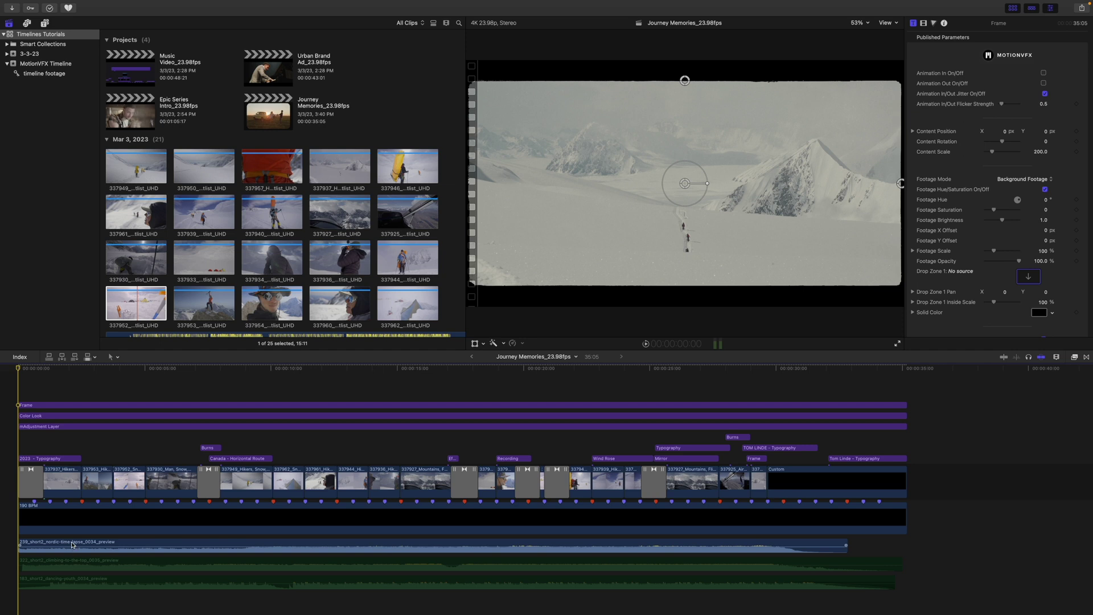
Step: Disable the 239 nordic time-lapse audio clip and select the 322 climbing-to-the-top music clip
scroll(73, 545, "up", 1)
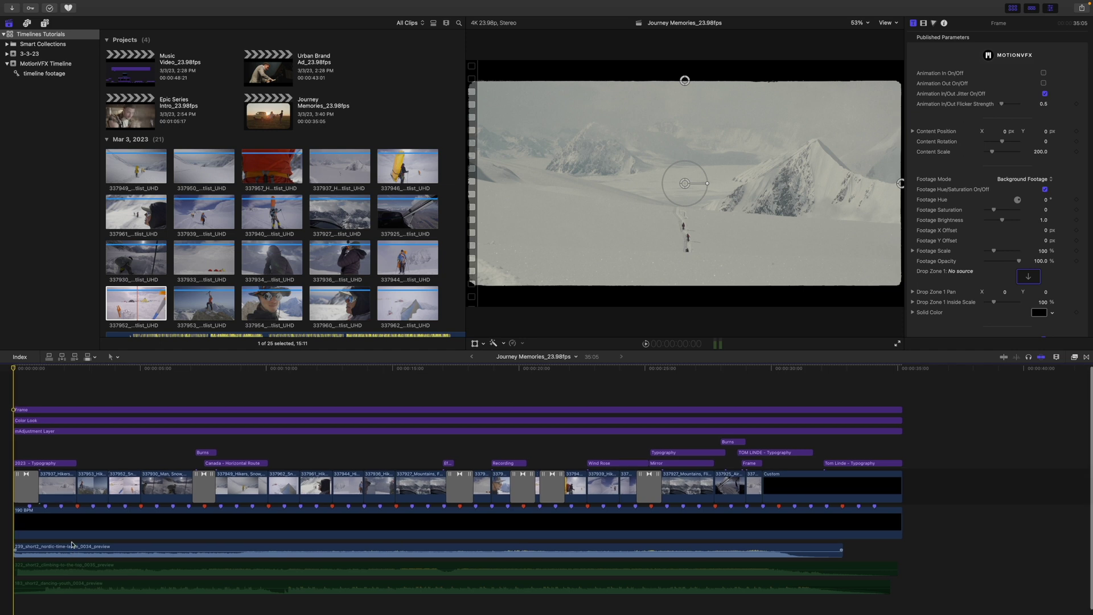
left_click(72, 545)
key("v")
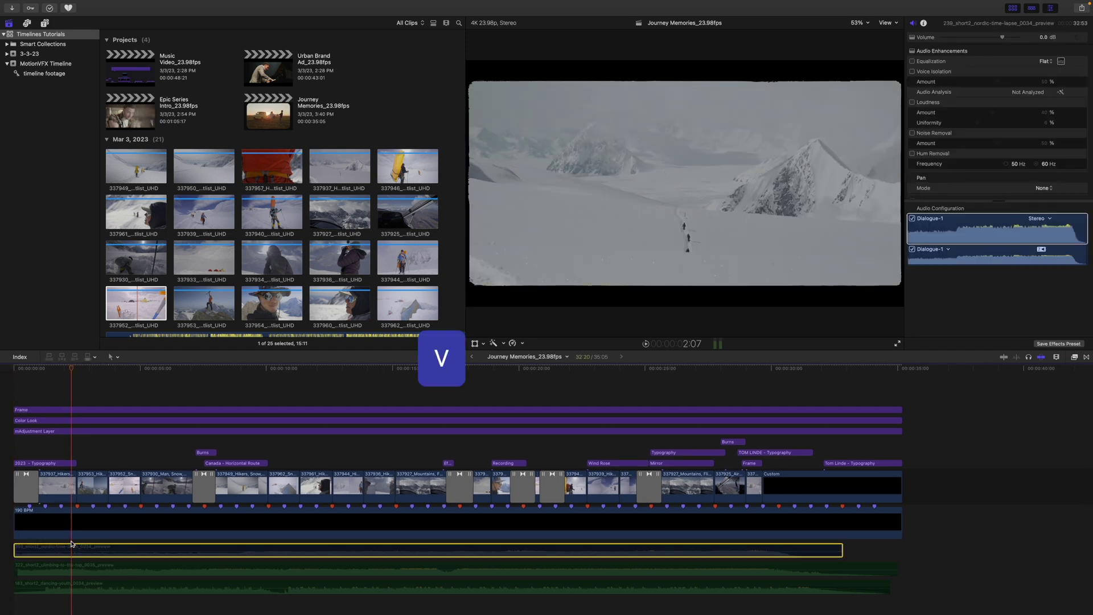
left_click(72, 568)
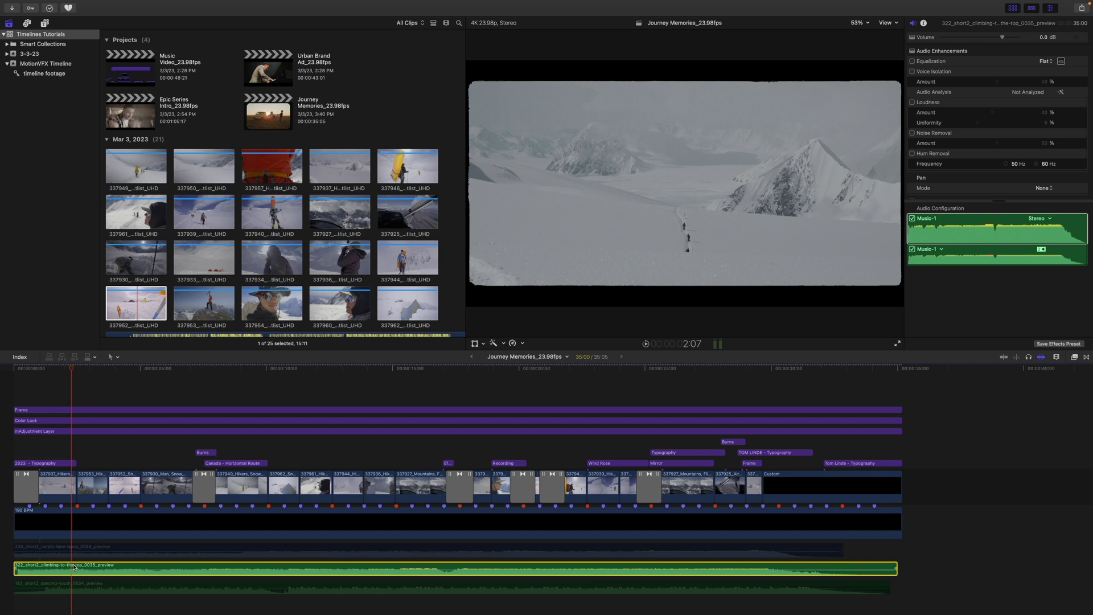
key("super+equal")
key("super+equal")
key("super+equal")
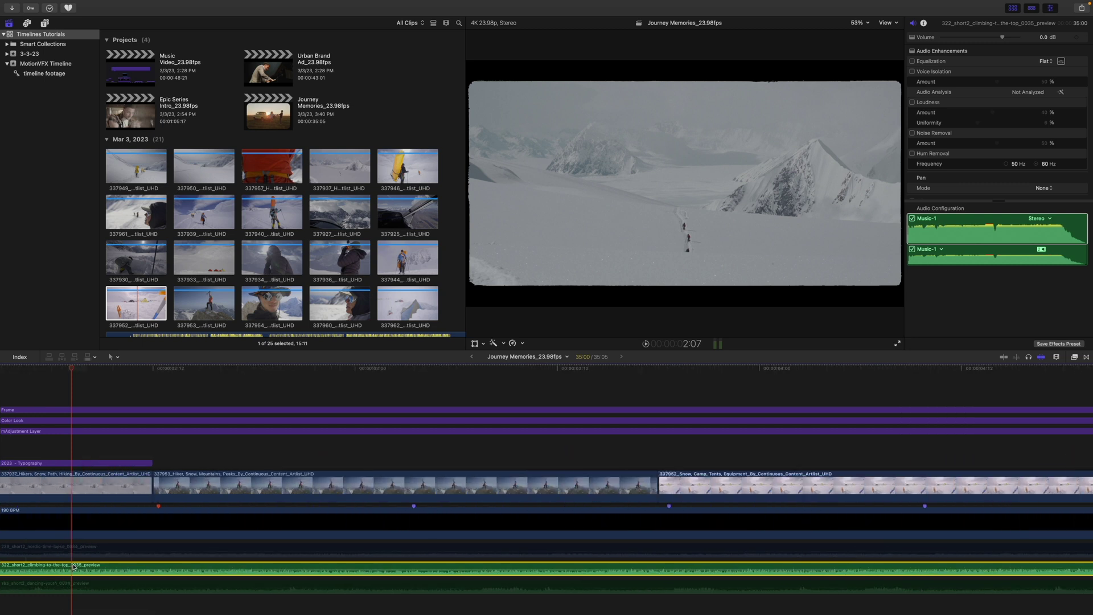
key("super+minus")
key("super+minus")
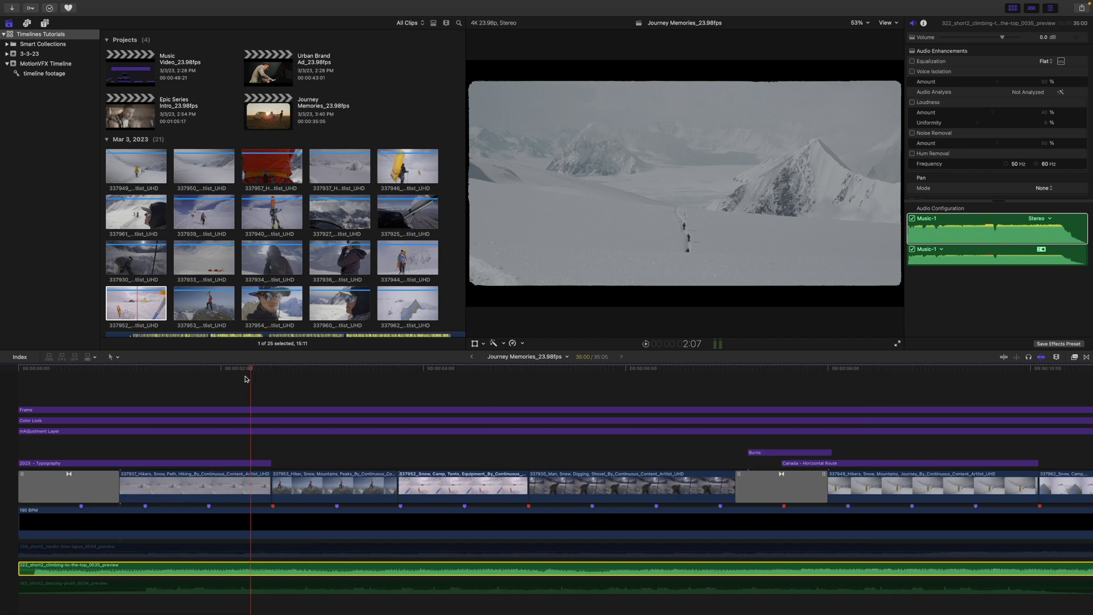
left_click_drag(249, 371, 17, 373)
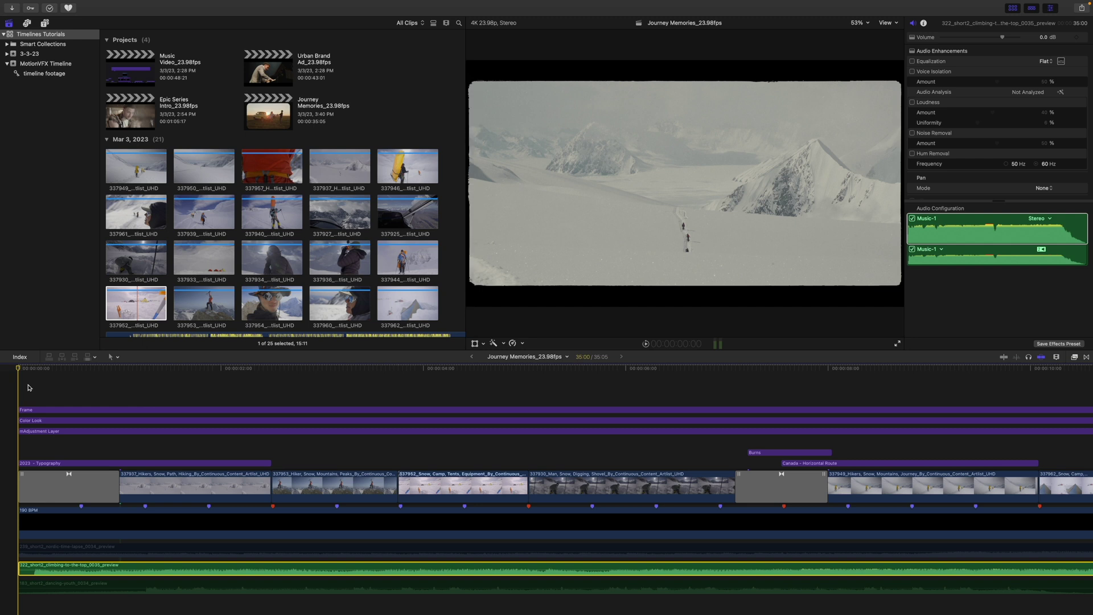
key("space")
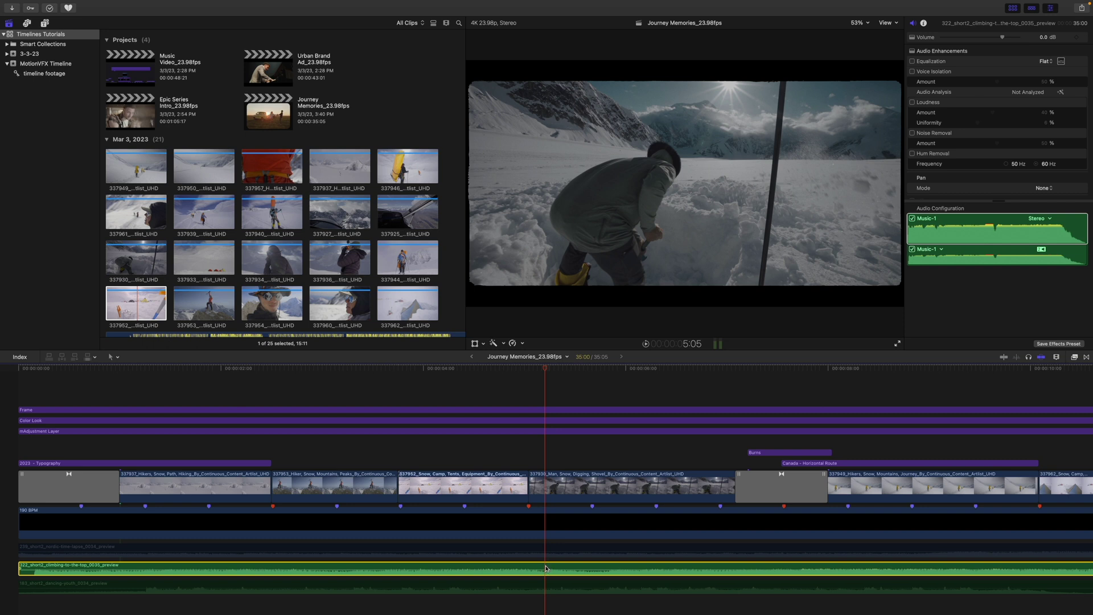
Step: Add a beat marker on the climbing music clip and slip its audio earlier
key("m")
key("t")
left_click_drag(535, 570, 519, 569)
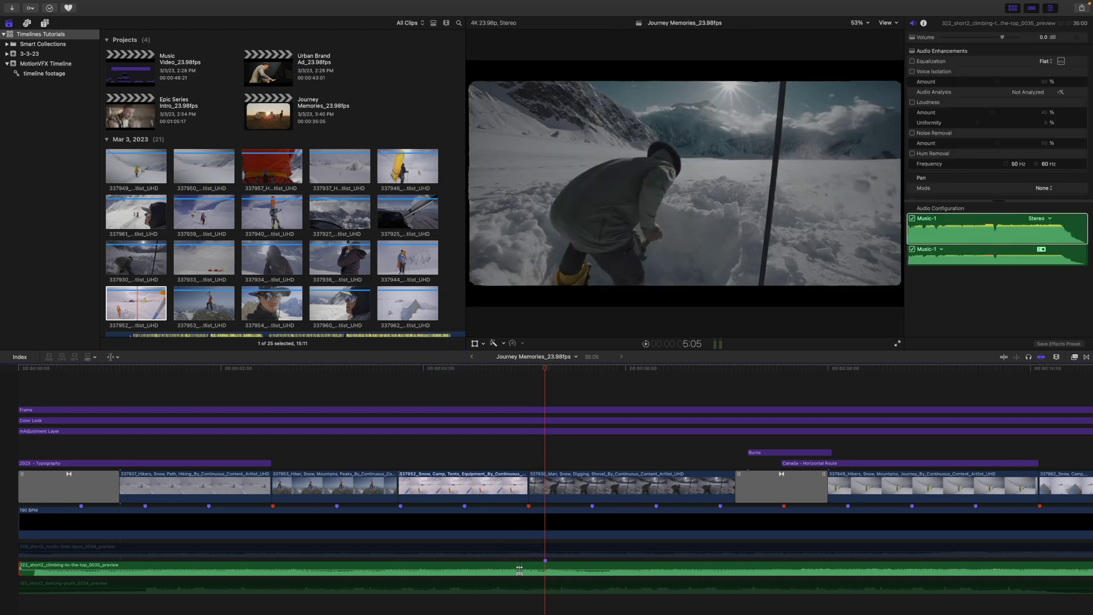
Step: Trim and shift the climbing music clip so it starts at the timeline's beginning again
key("a")
left_click_drag(20, 565, 93, 565)
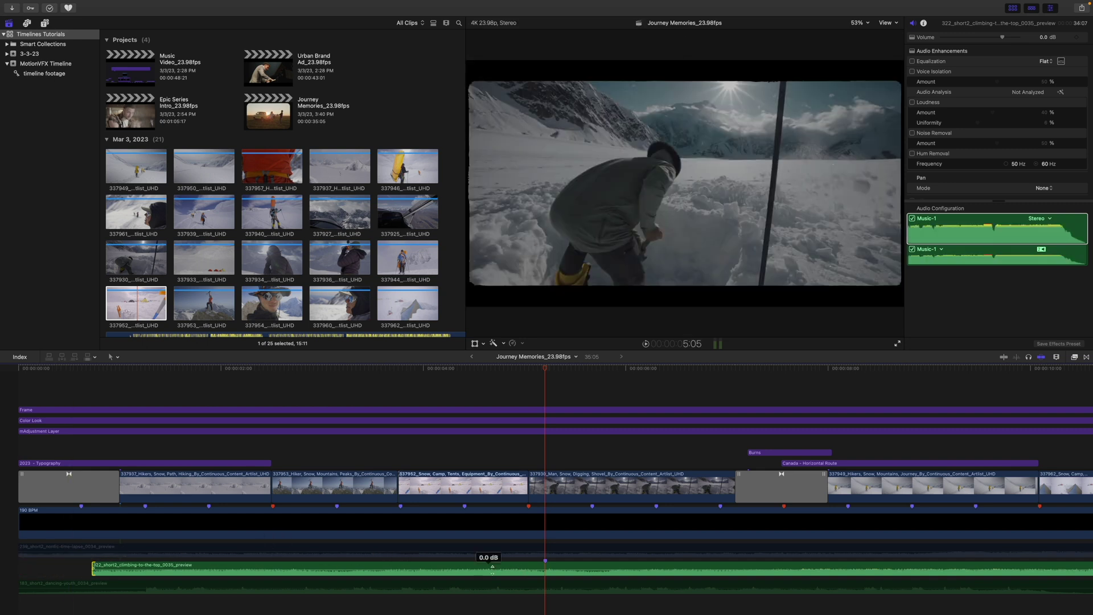
left_click_drag(528, 568, 509, 568)
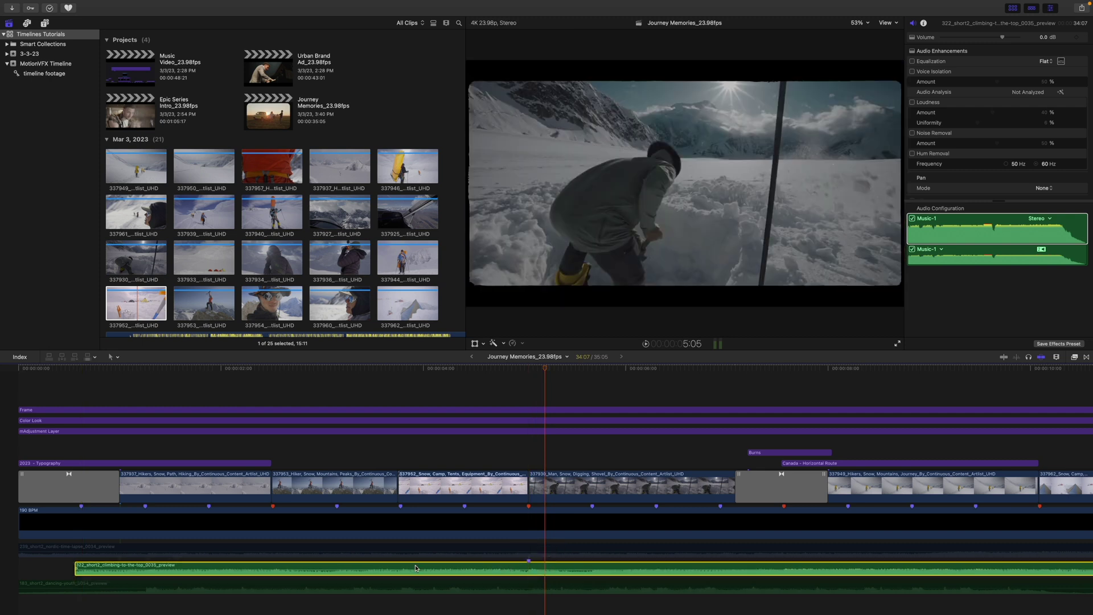
left_click_drag(80, 568, 6, 567)
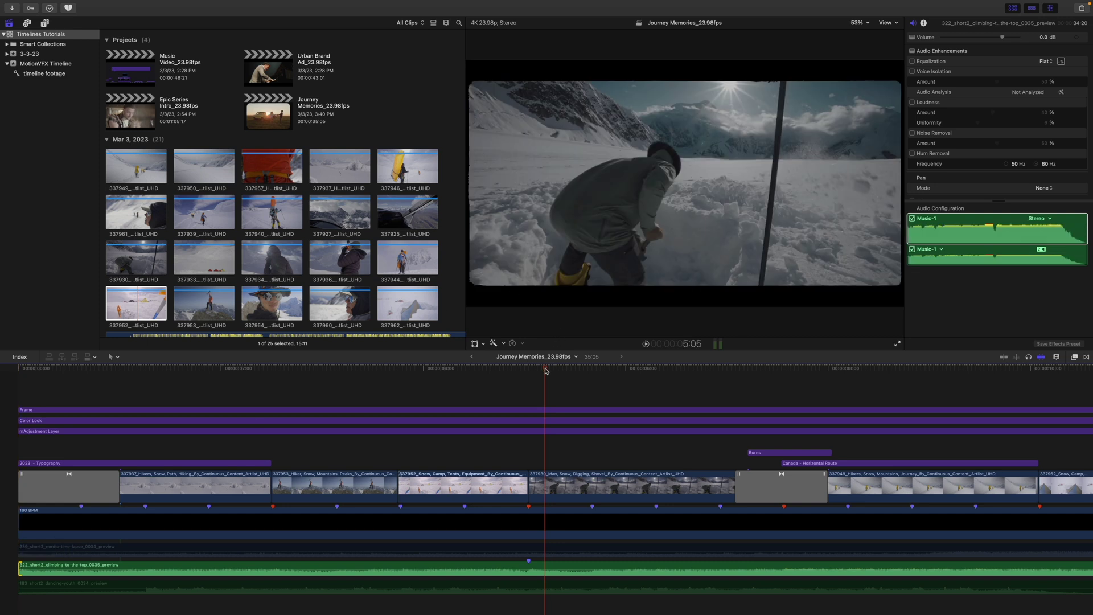
left_click_drag(545, 370, 4, 368)
key("space")
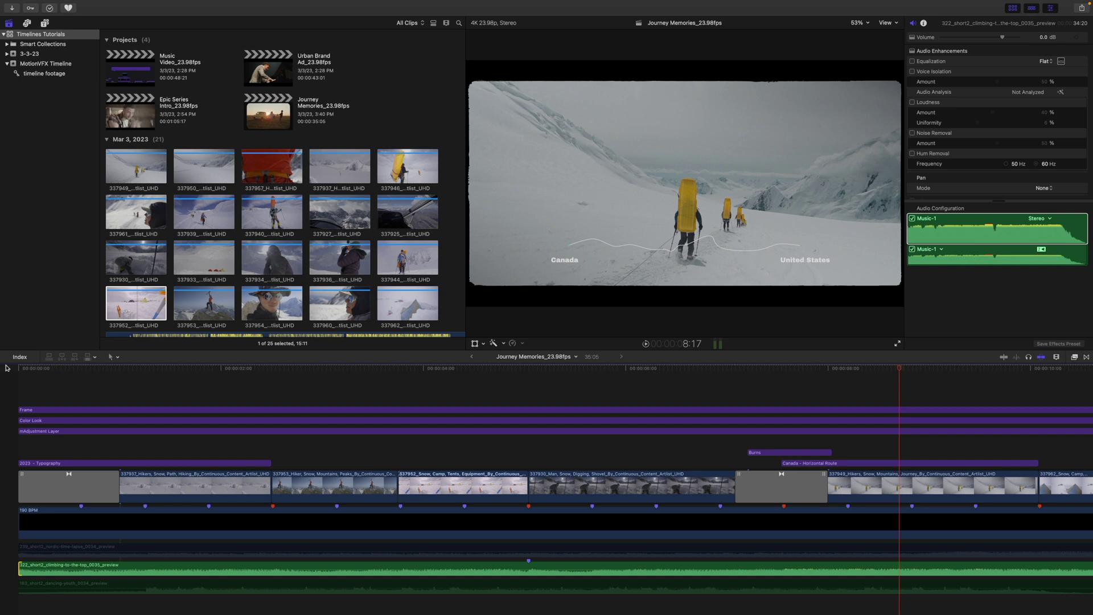
key("shift+z")
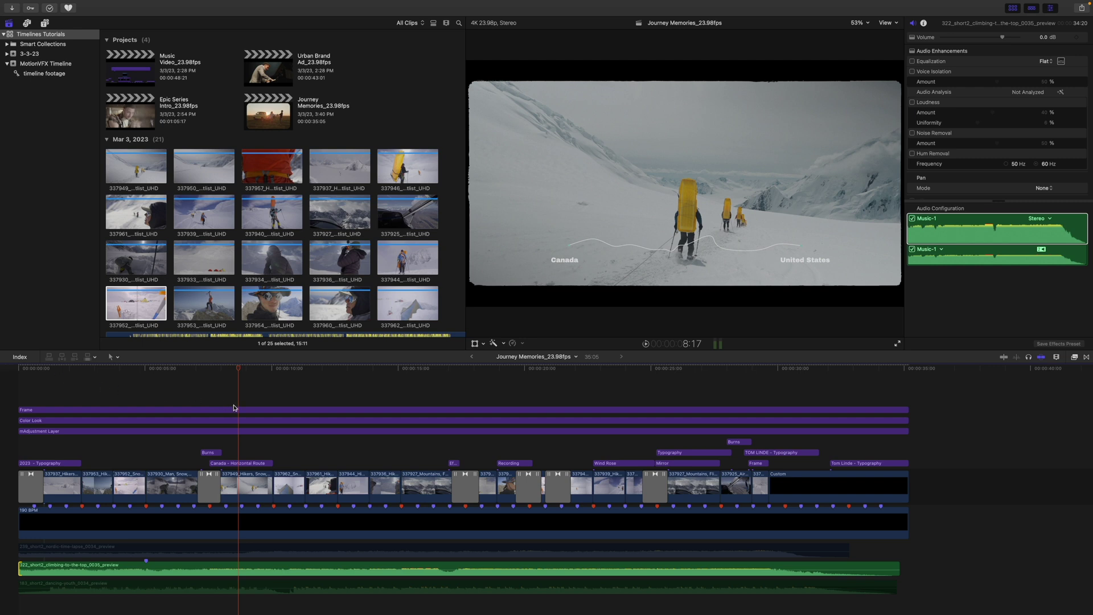
Step: Set an In point in the Wild Hearts Prevail song and add its final 1m 3.04s under the edit
scroll(235, 407, "down", 1)
scroll(248, 295, "down", 3)
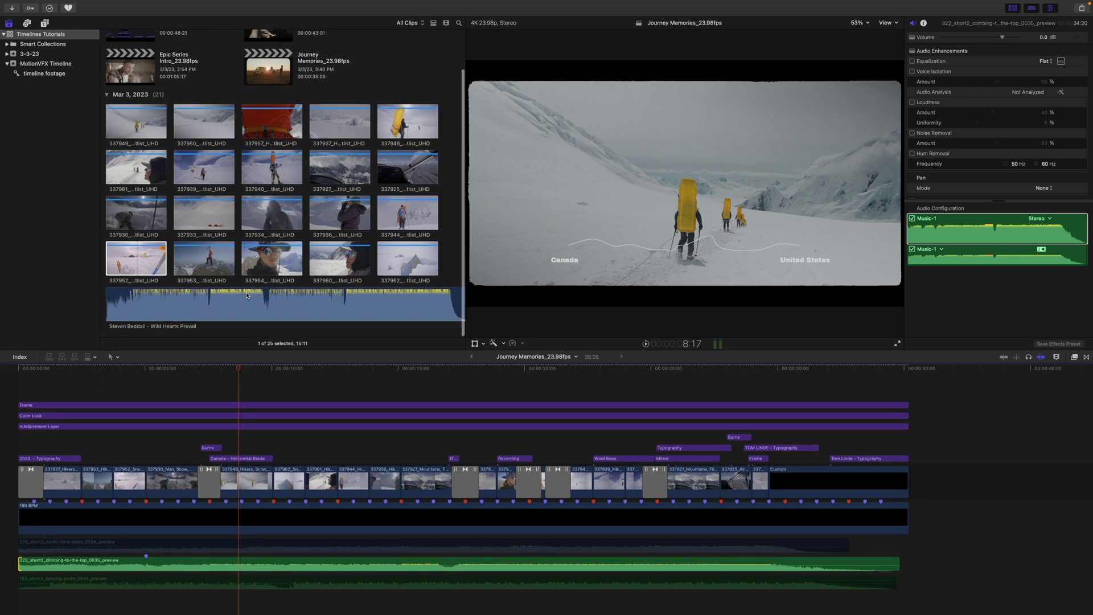
left_click(324, 309)
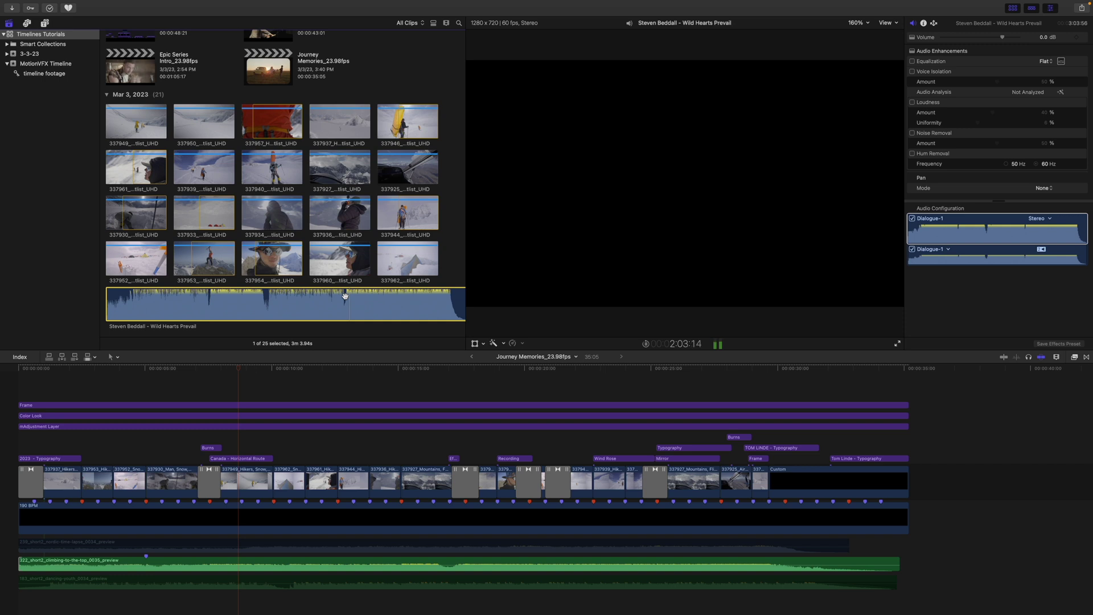
key("space")
left_click(345, 290)
key("i")
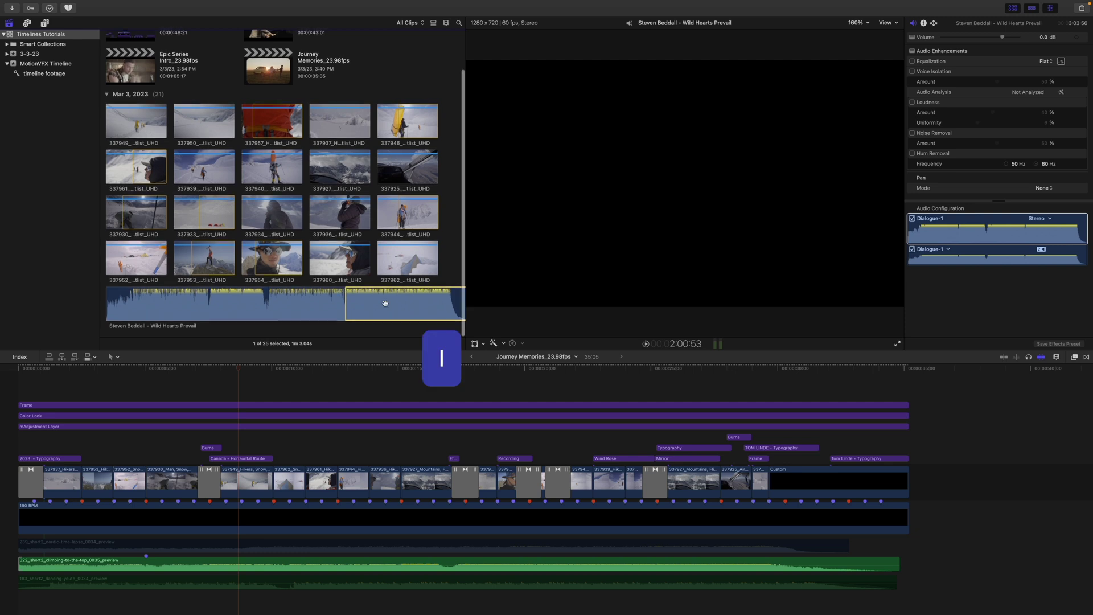
left_click_drag(387, 304, 16, 539)
Step: Disable the old climbing music clip
left_click(94, 579)
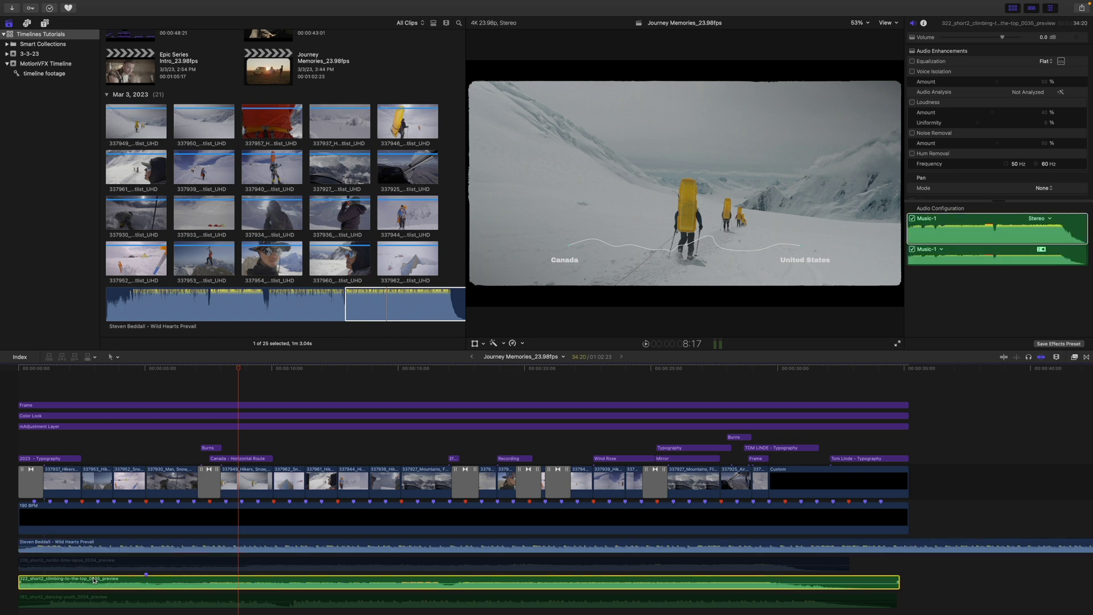
key("v")
scroll(91, 578, "down", 2)
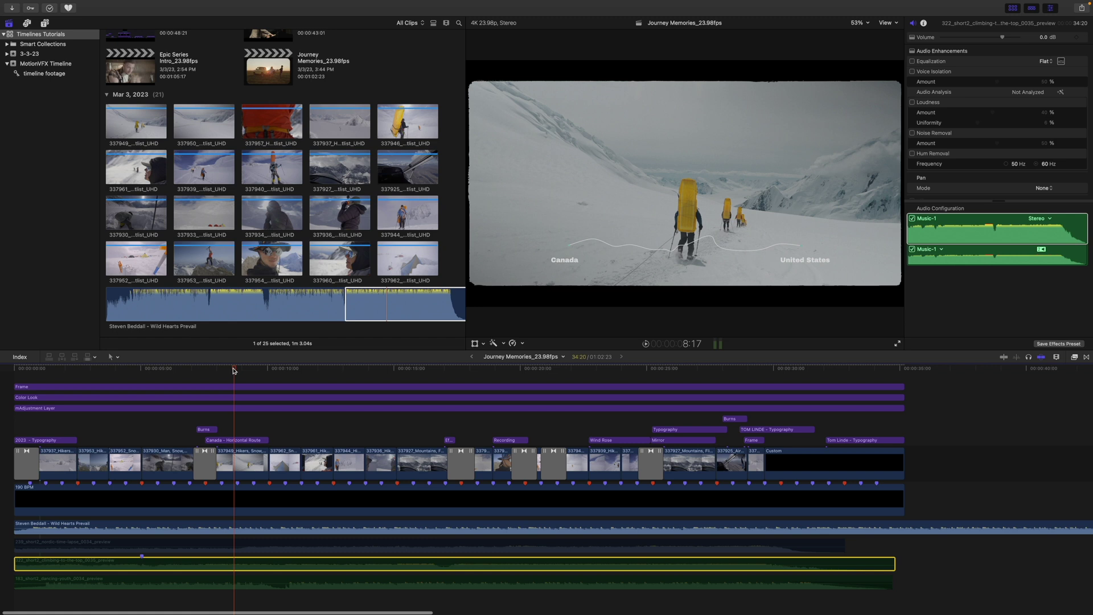
scroll(35, 388, "left", 1)
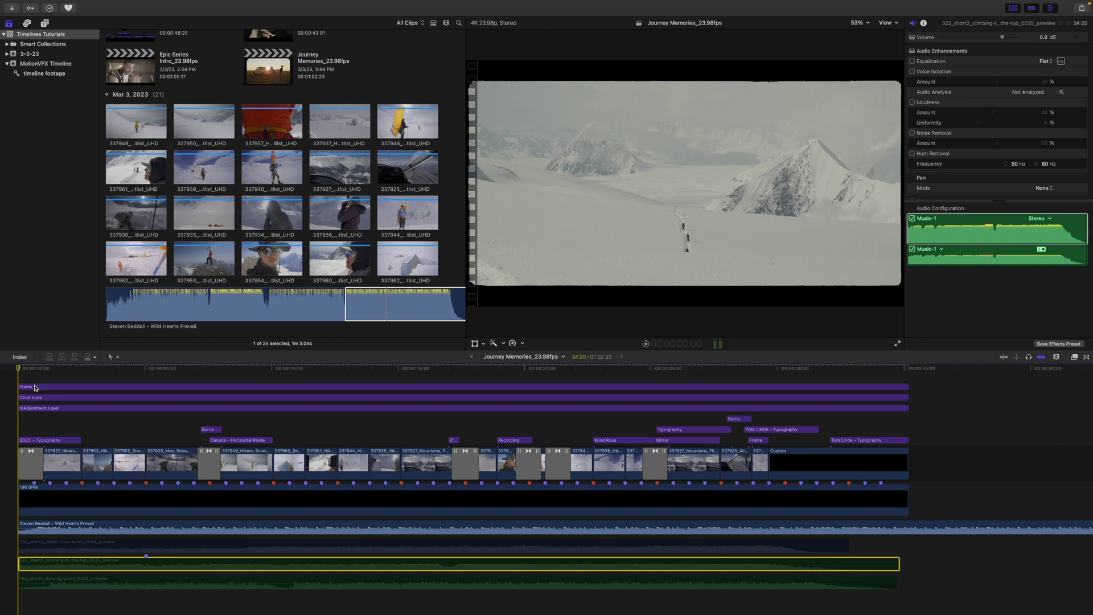
key("super+equal")
key("super+equal")
key("super+equal")
key("super+equal")
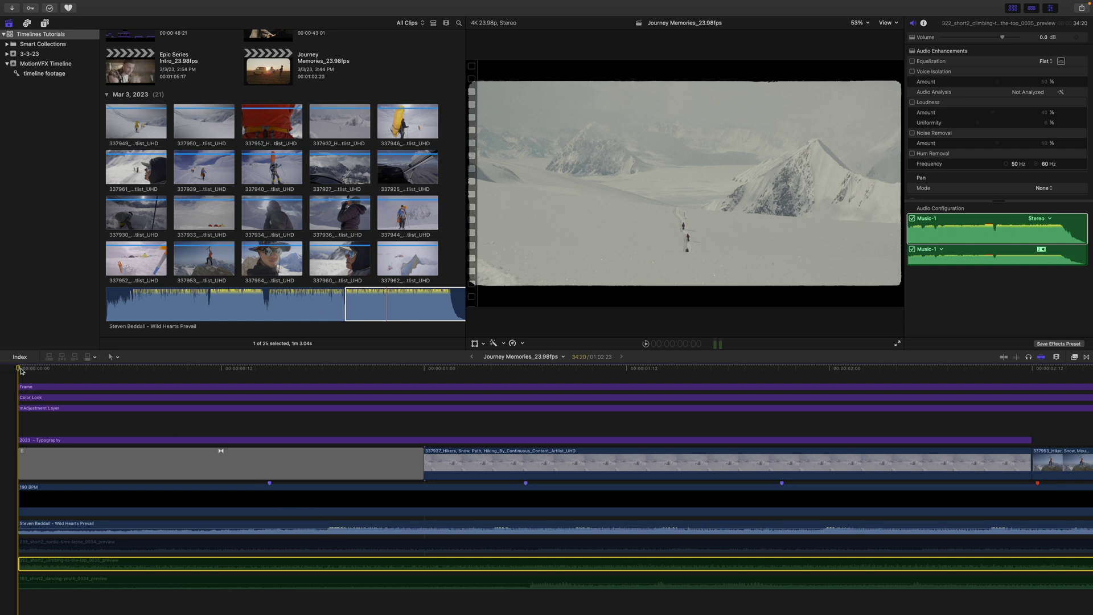
key("space")
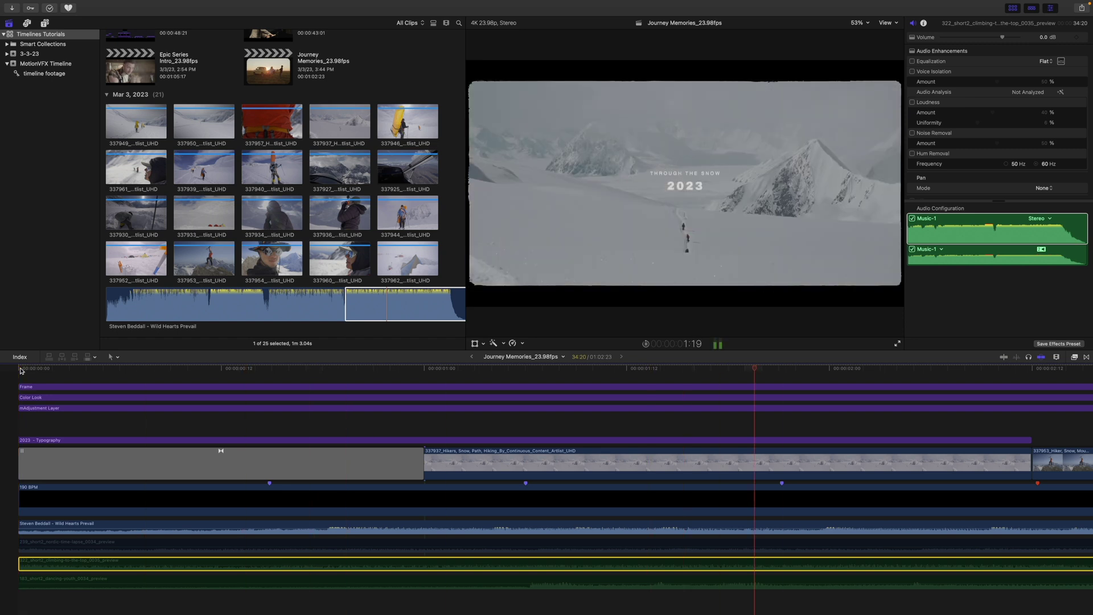
left_click(328, 527)
left_click(327, 373)
left_click(327, 373)
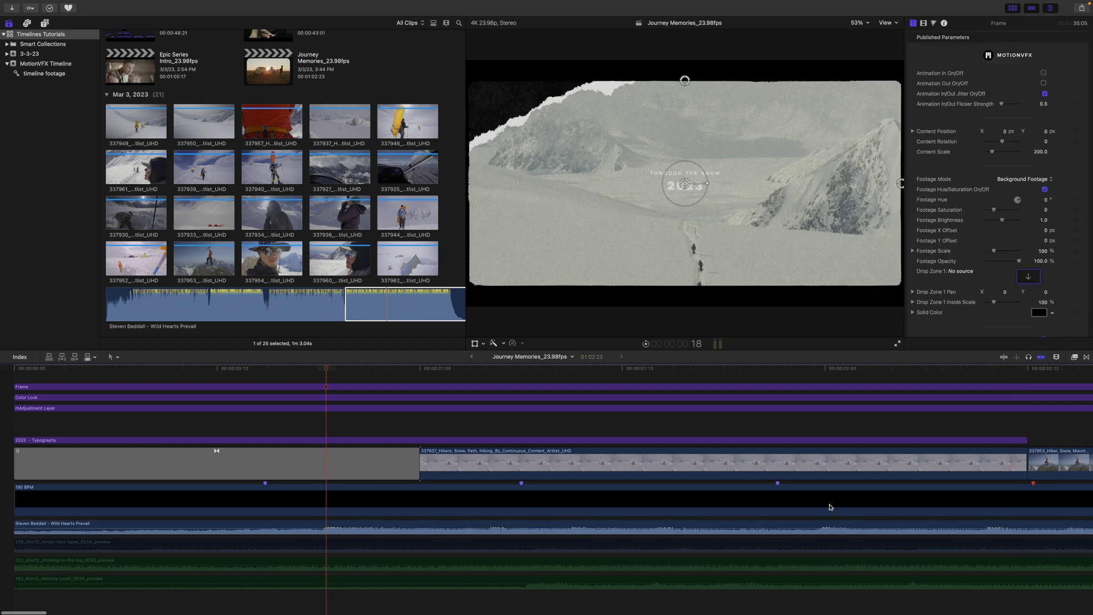
left_click(805, 373)
left_click_drag(806, 381, 821, 374)
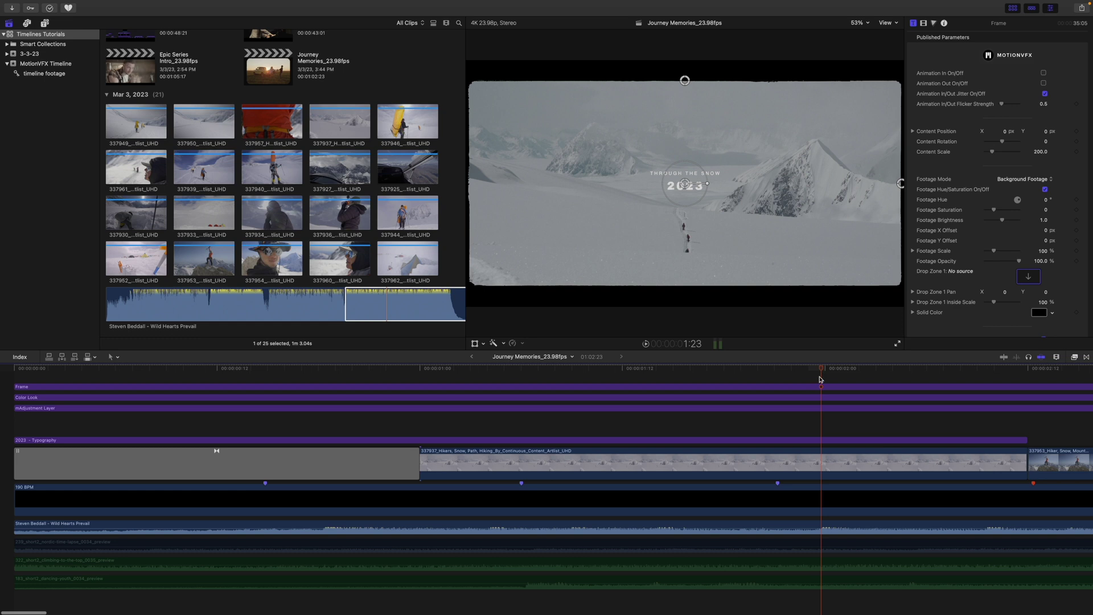
left_click(821, 527)
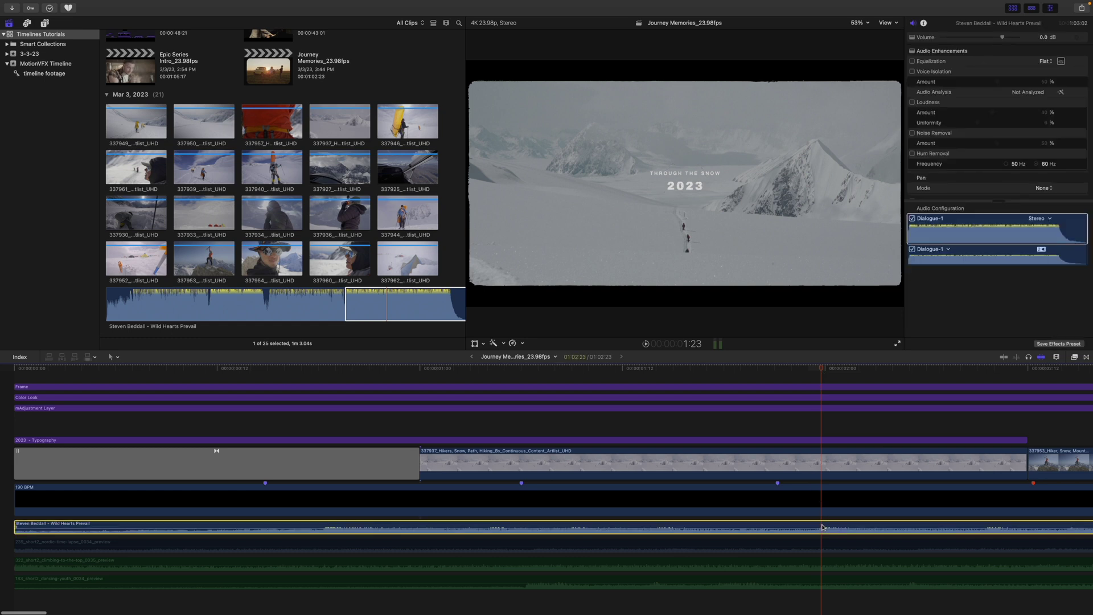
key("m")
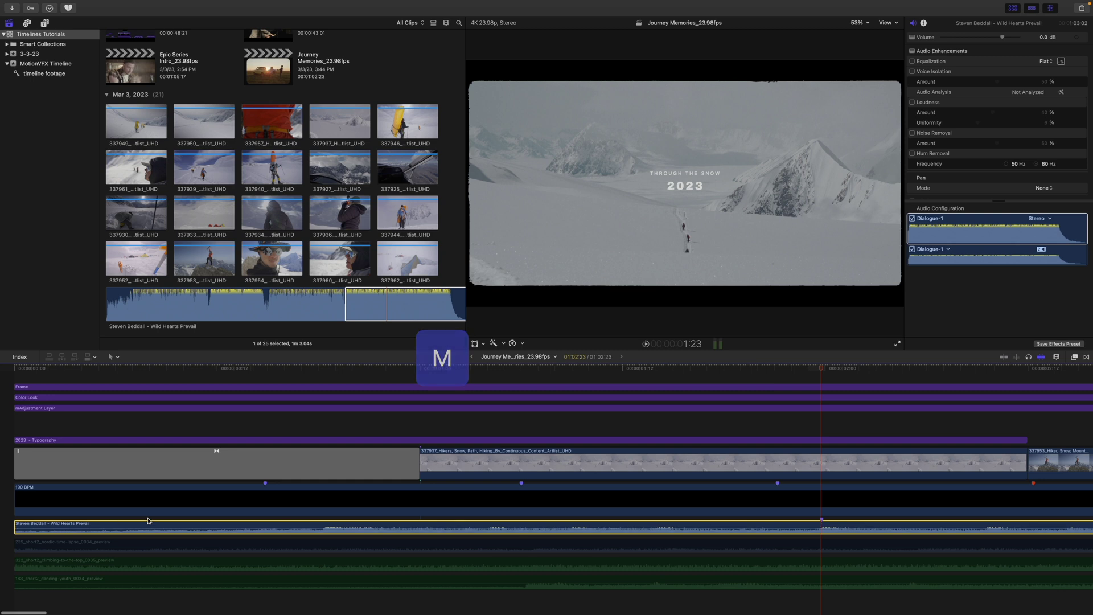
Step: Trim and shift the Wild Hearts Prevail clip so it starts at 0, then play the edit from the start
left_click_drag(15, 527, 166, 521)
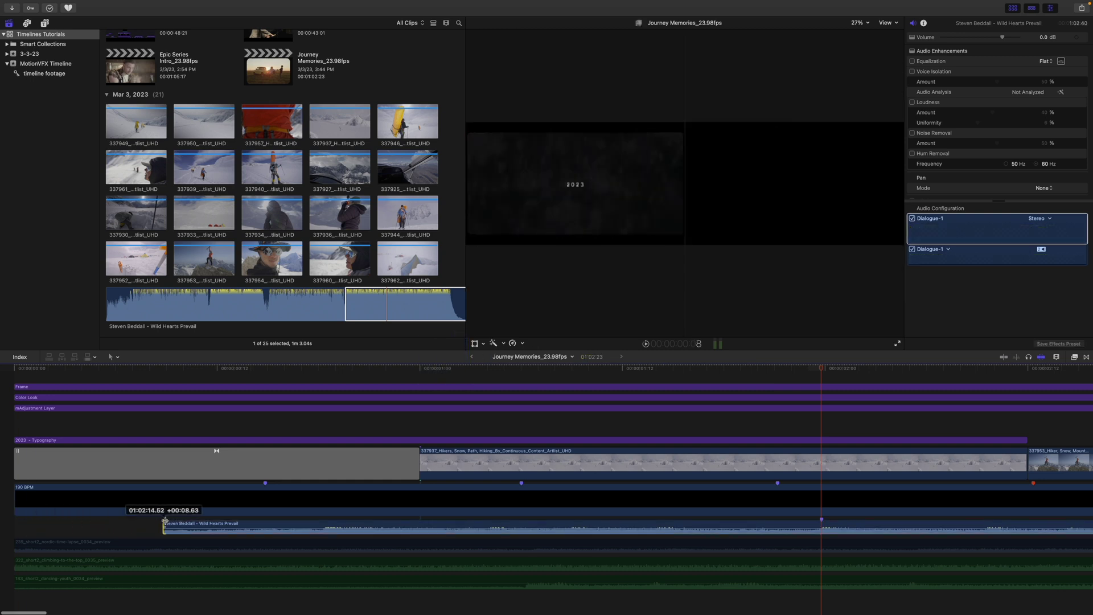
left_click_drag(768, 526, 722, 526)
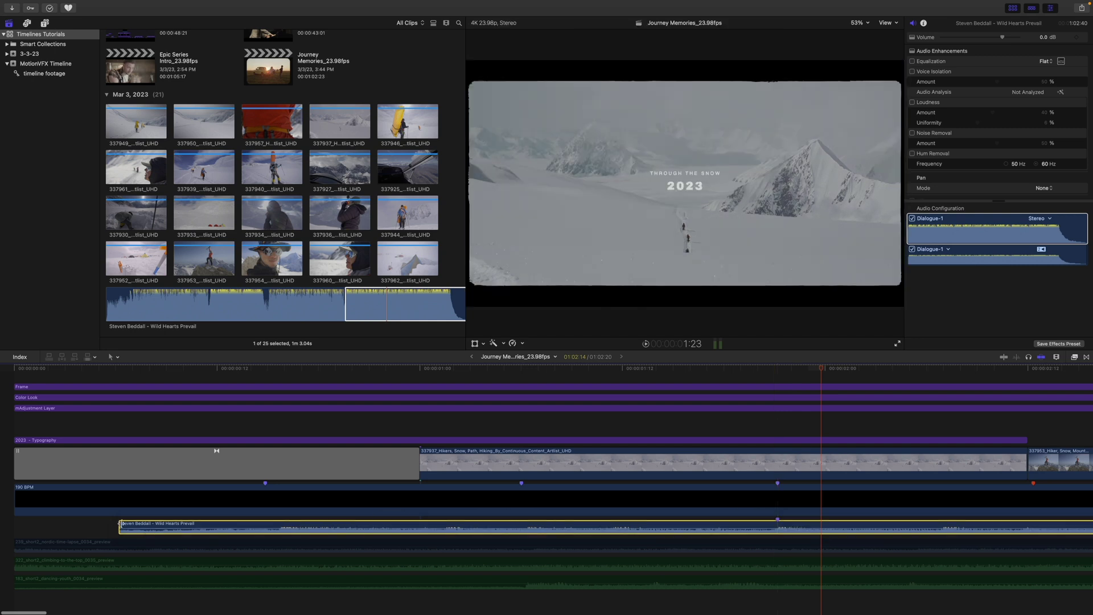
left_click_drag(120, 527, 2, 524)
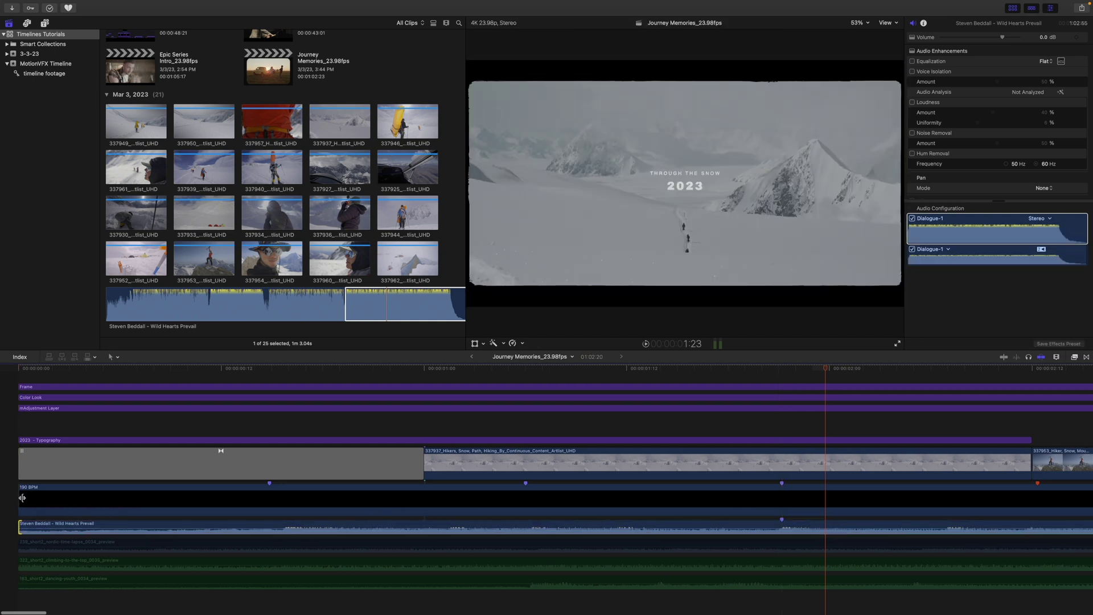
left_click_drag(21, 528, 34, 527)
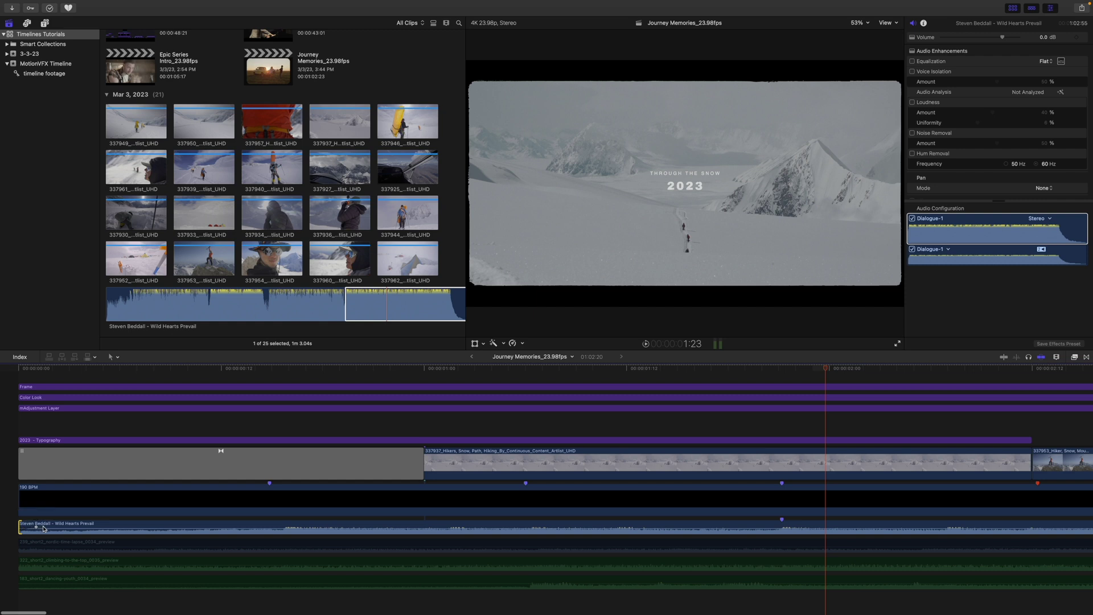
left_click(25, 370)
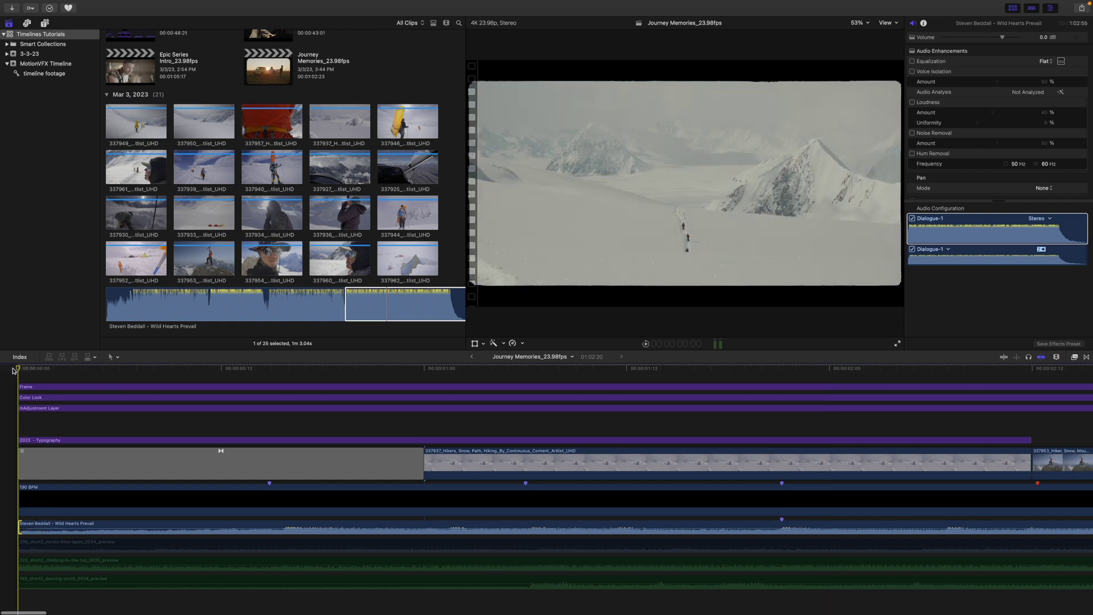
key("space")
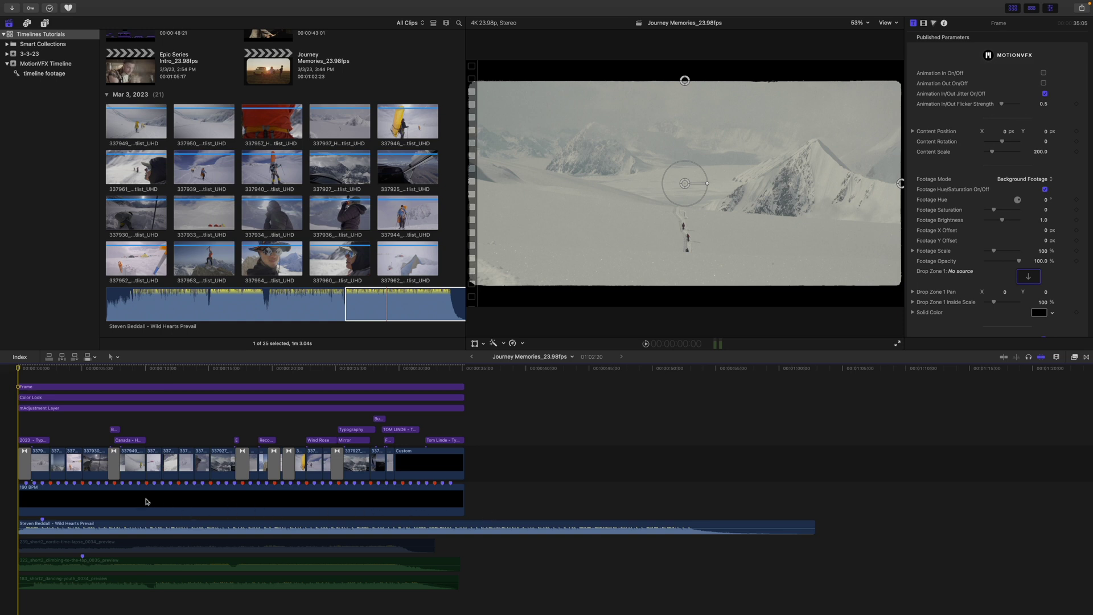
Step: Copy a range of the 190 BPM beat-marker clip and paste it as a connected clip at 32:20
left_click(116, 370)
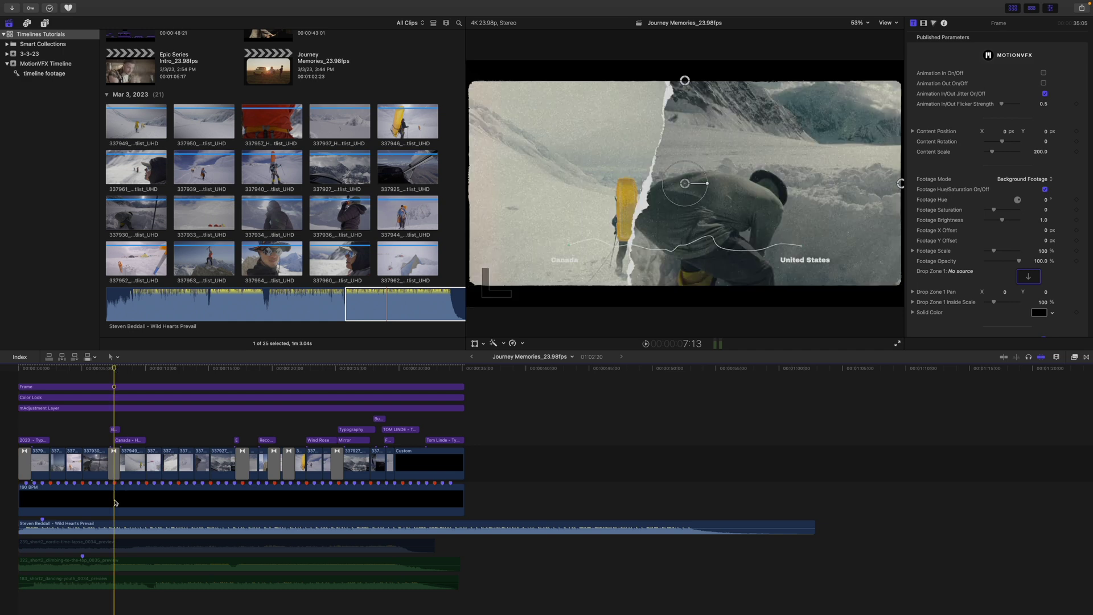
key("r")
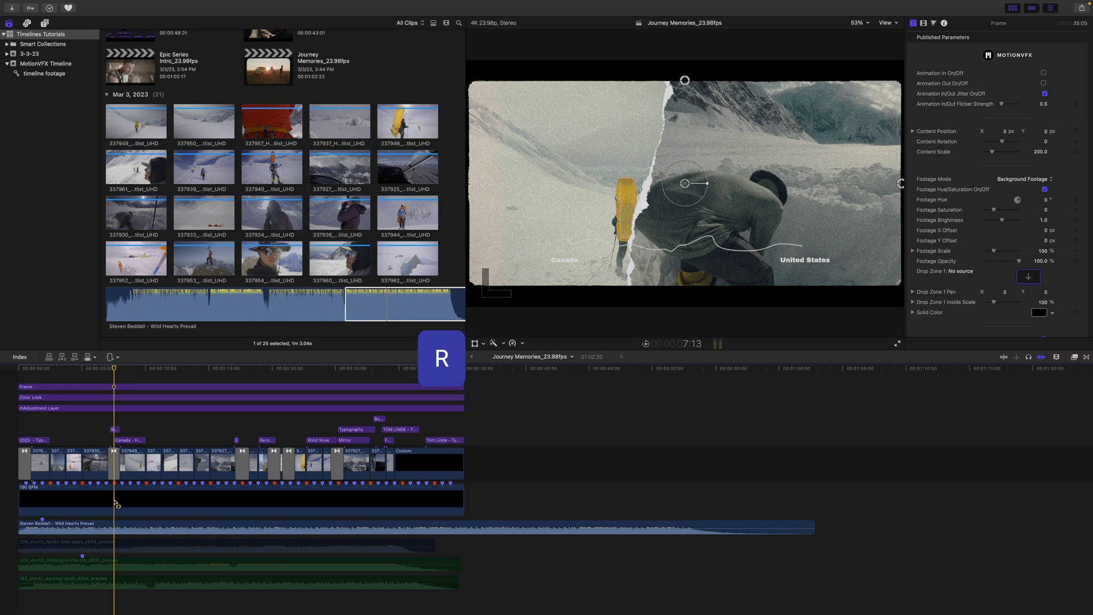
left_click_drag(116, 504, 371, 519)
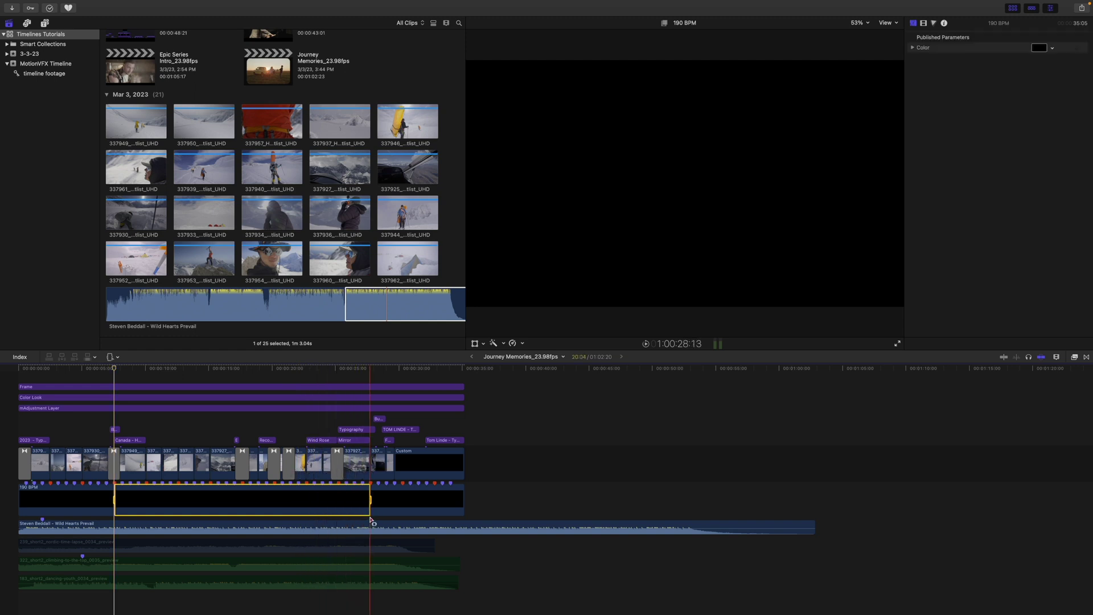
key("ctrl+c")
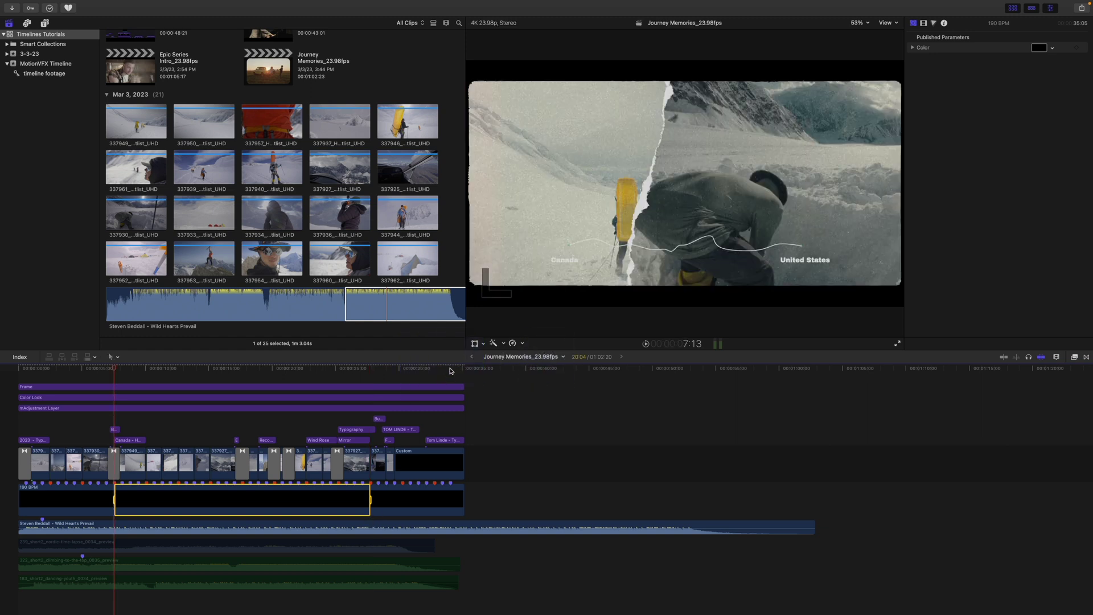
left_click_drag(450, 371, 436, 371)
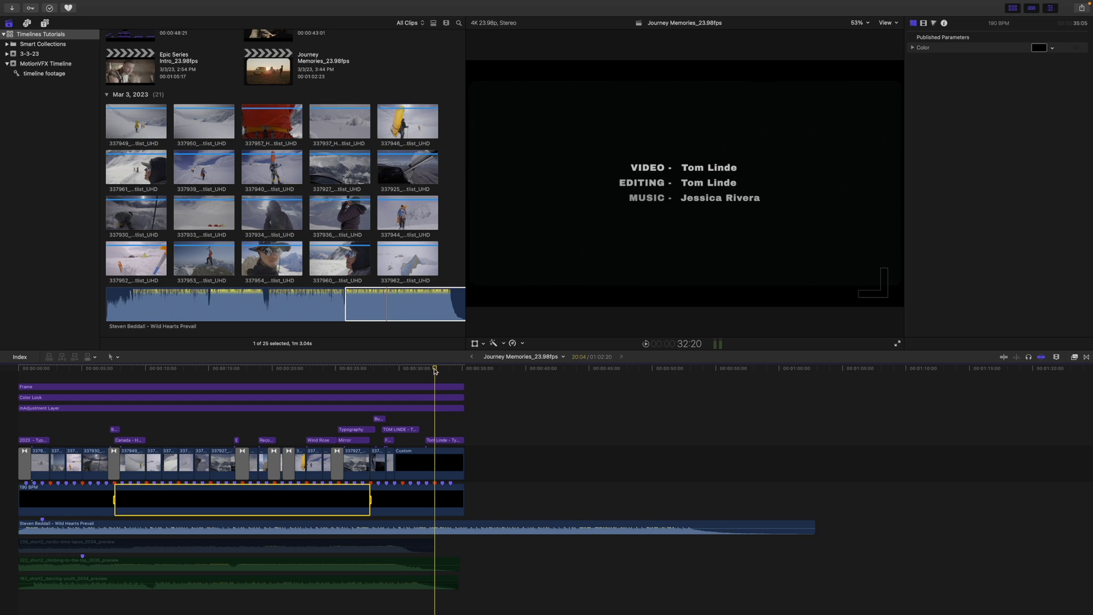
key("super+v")
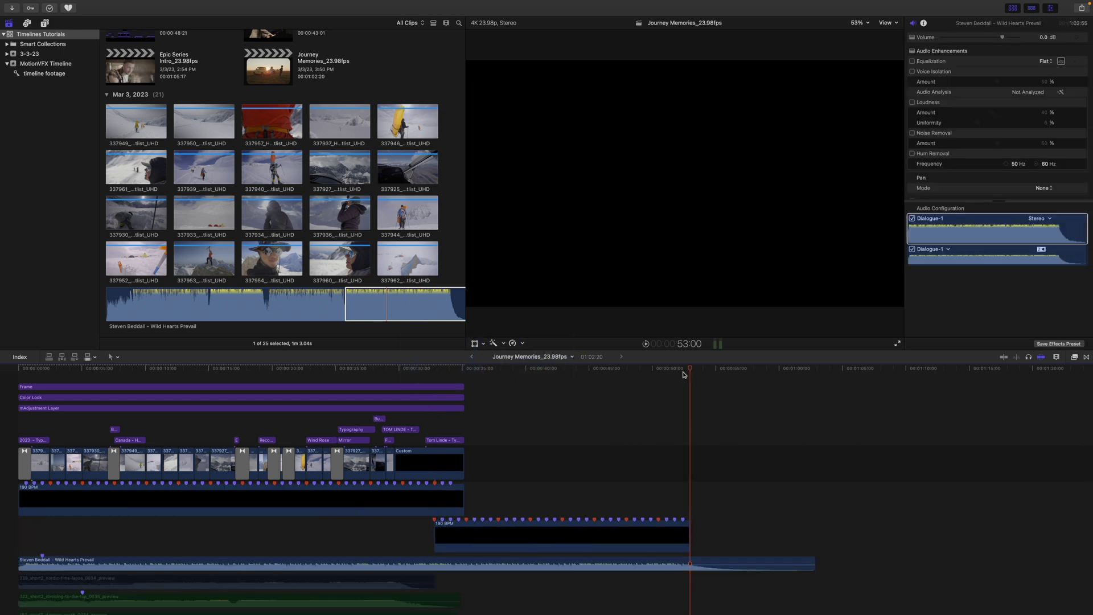
Step: Copy a range of beat-cut storyline shots, paste it at the playhead, and move the second 190 BPM clip to 32:20
left_click_drag(693, 369, 437, 382)
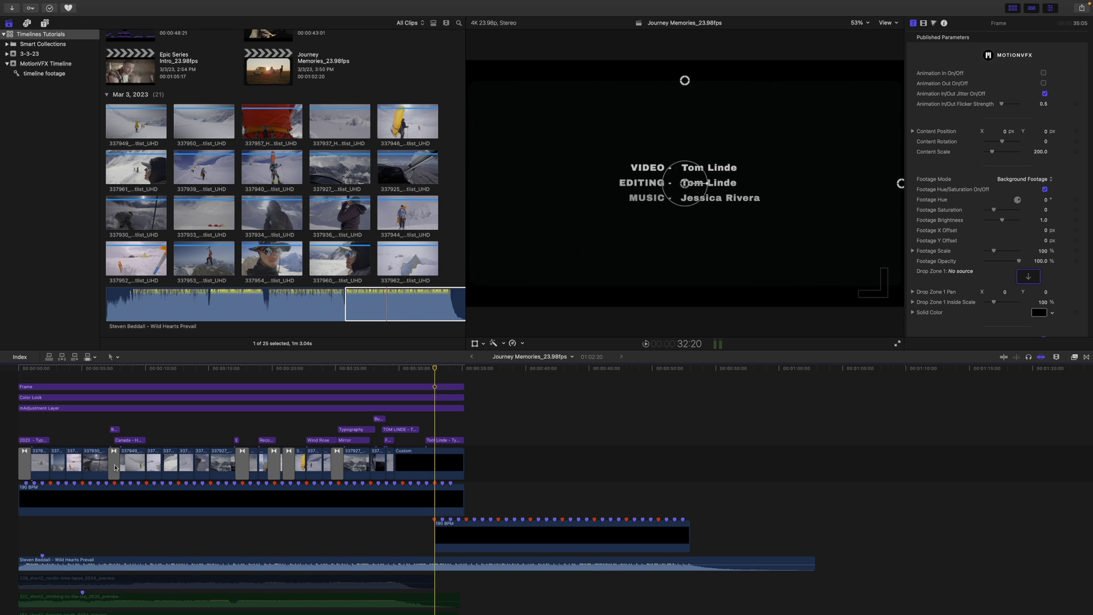
key("r")
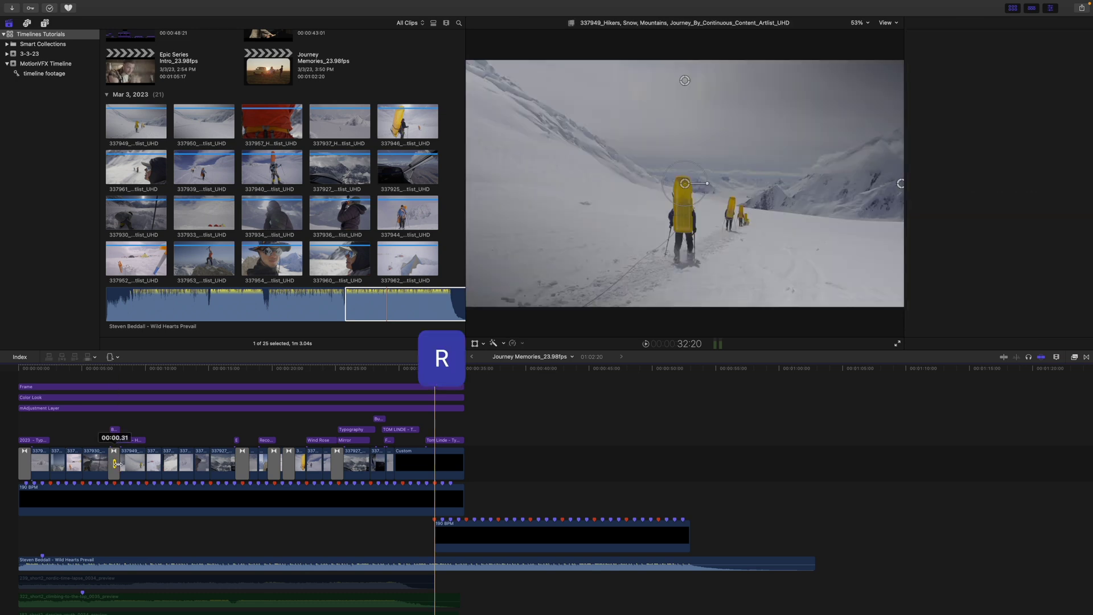
left_click_drag(115, 468, 275, 468)
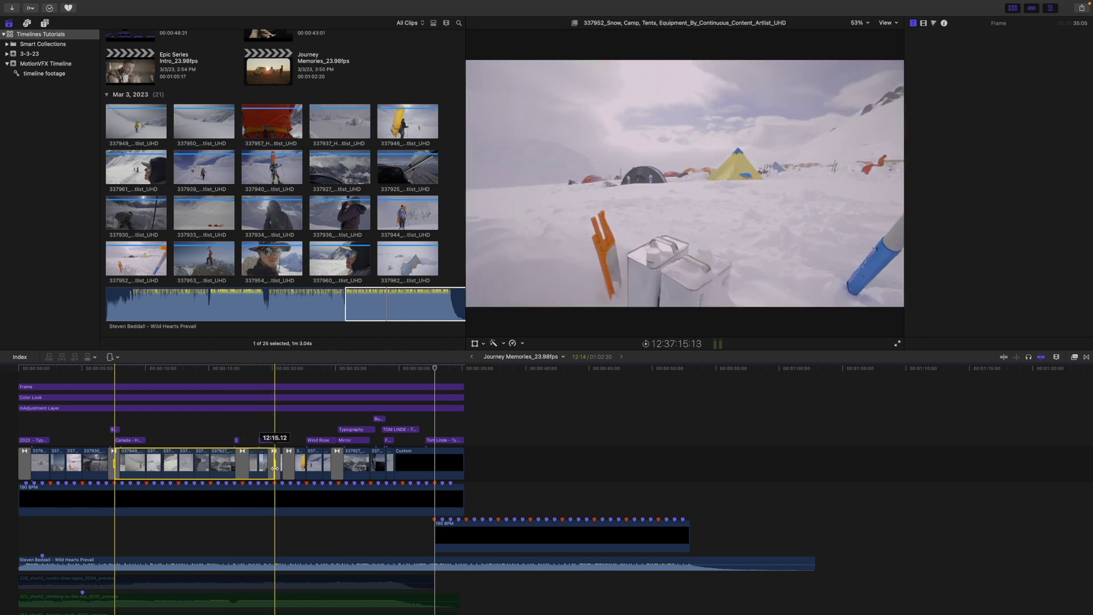
key("super+c")
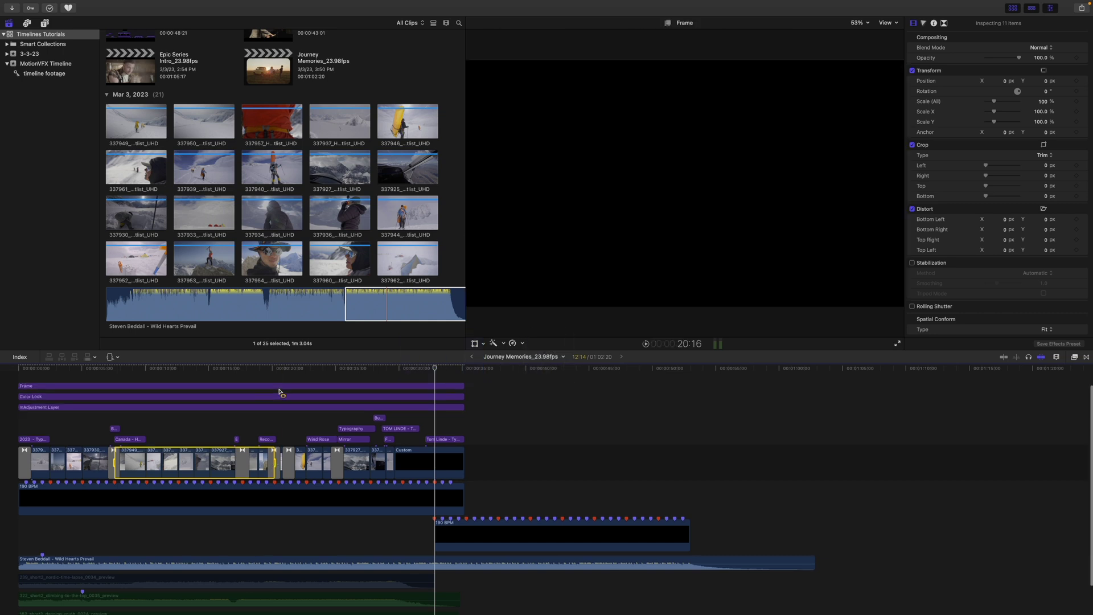
key("super+v")
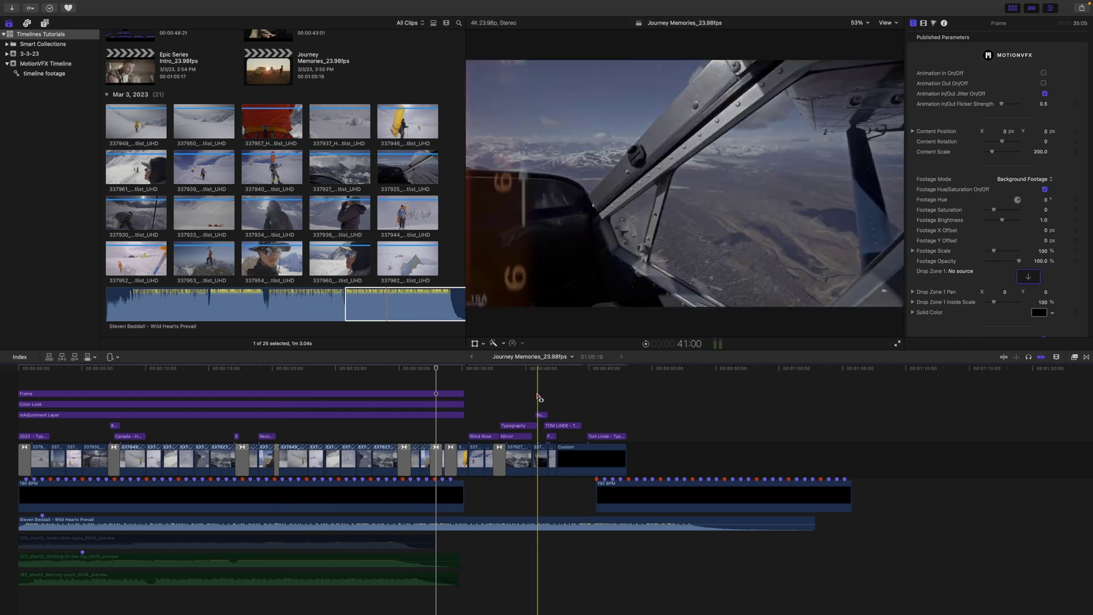
left_click_drag(636, 499, 471, 522)
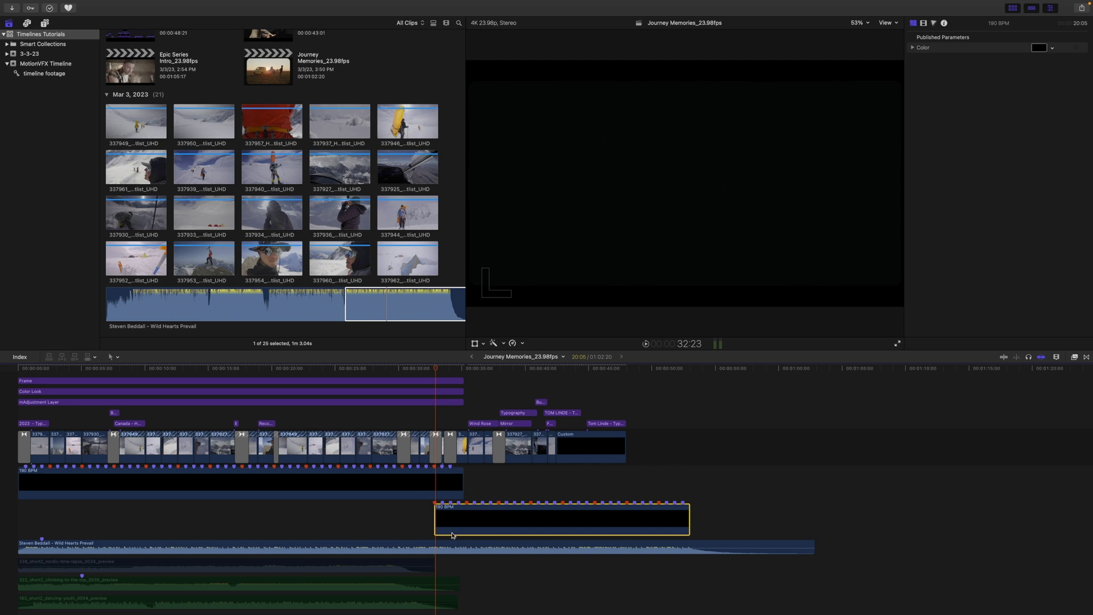
Step: Paste the shot run again at 32:20 and line the 190 BPM clip up beneath the join
left_click(436, 369)
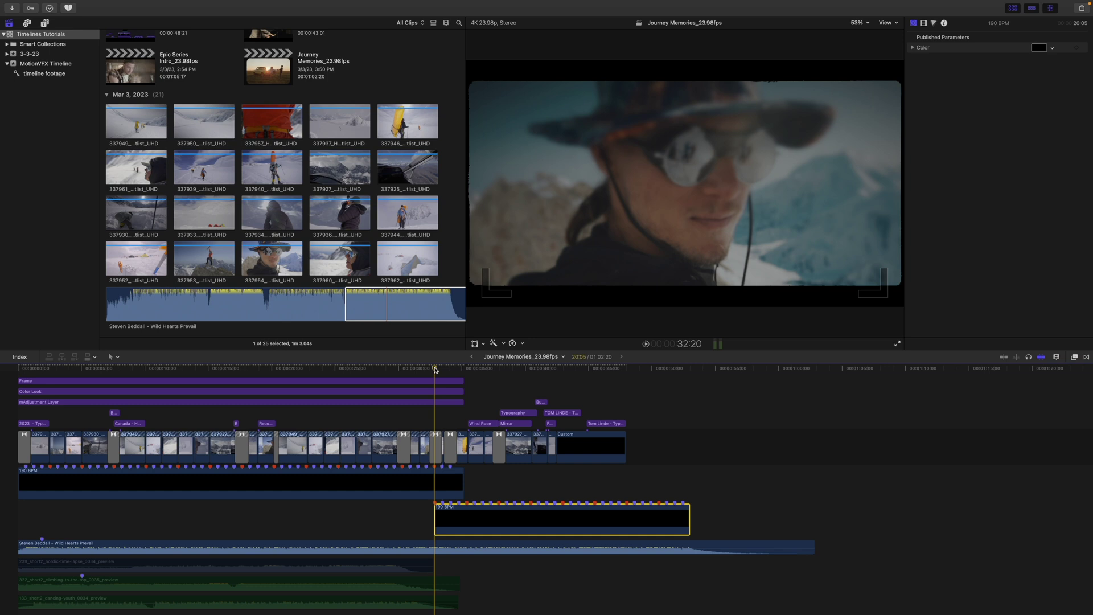
key("super+v")
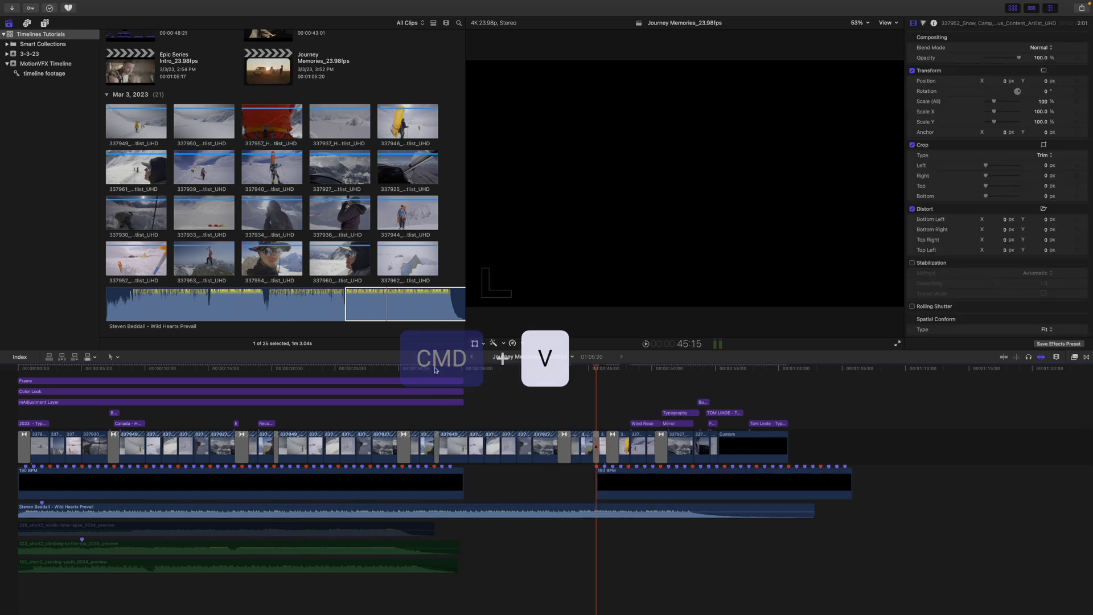
left_click_drag(643, 488, 482, 528)
left_click(431, 369)
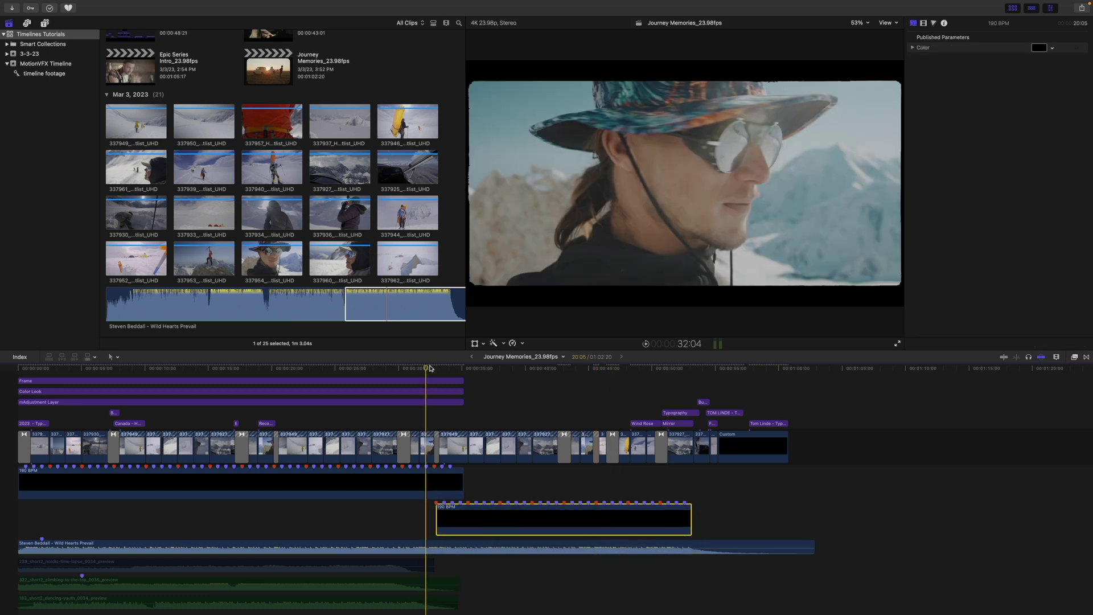
key("super+equal")
left_click_drag(574, 524, 555, 523)
key("super+minus")
key("super+minus")
key("super+minus")
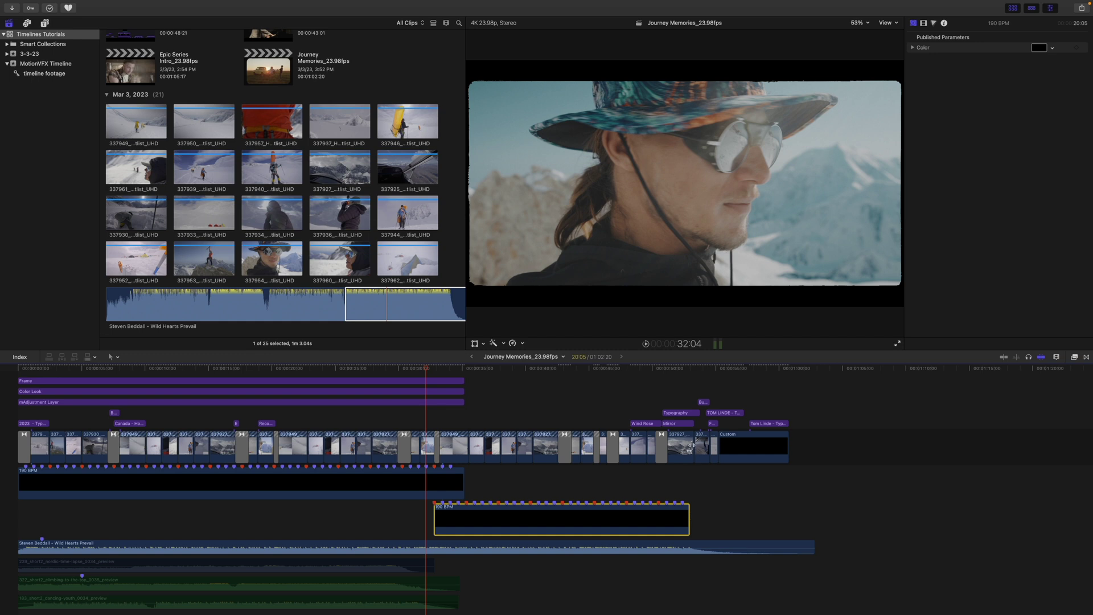
Step: Delete three repeated shots from the storyline, closing the gap
left_click_drag(493, 423, 519, 441)
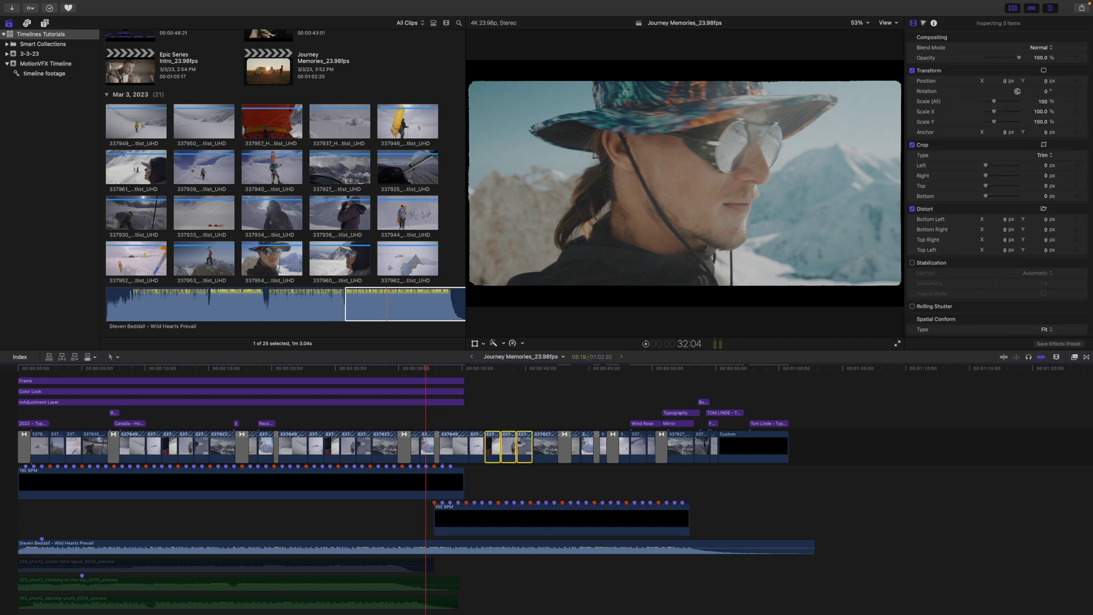
key("BackSpace")
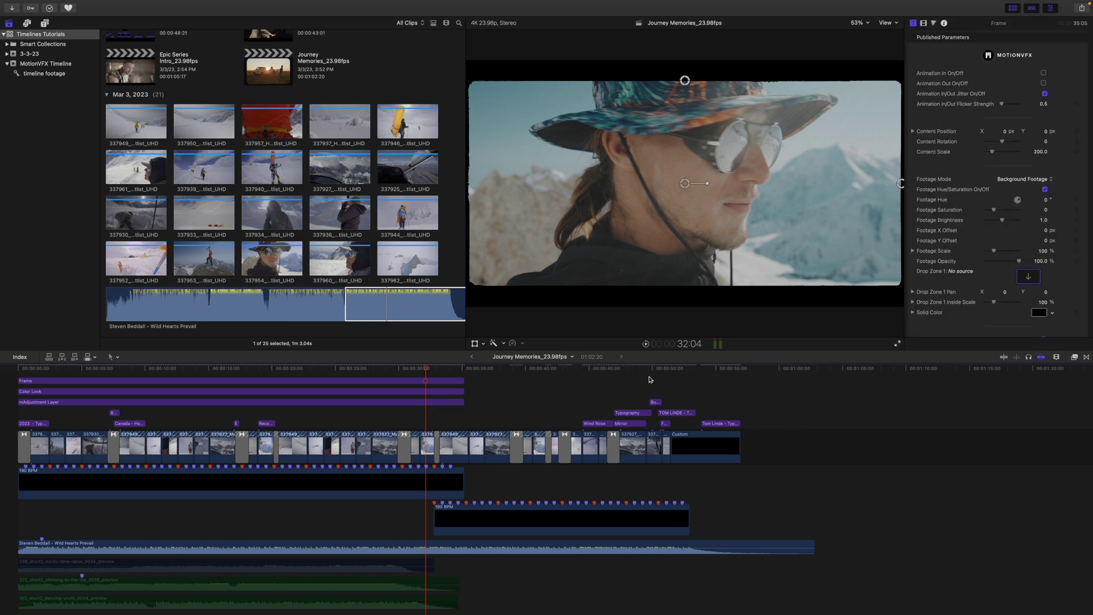
left_click_drag(650, 371, 470, 380)
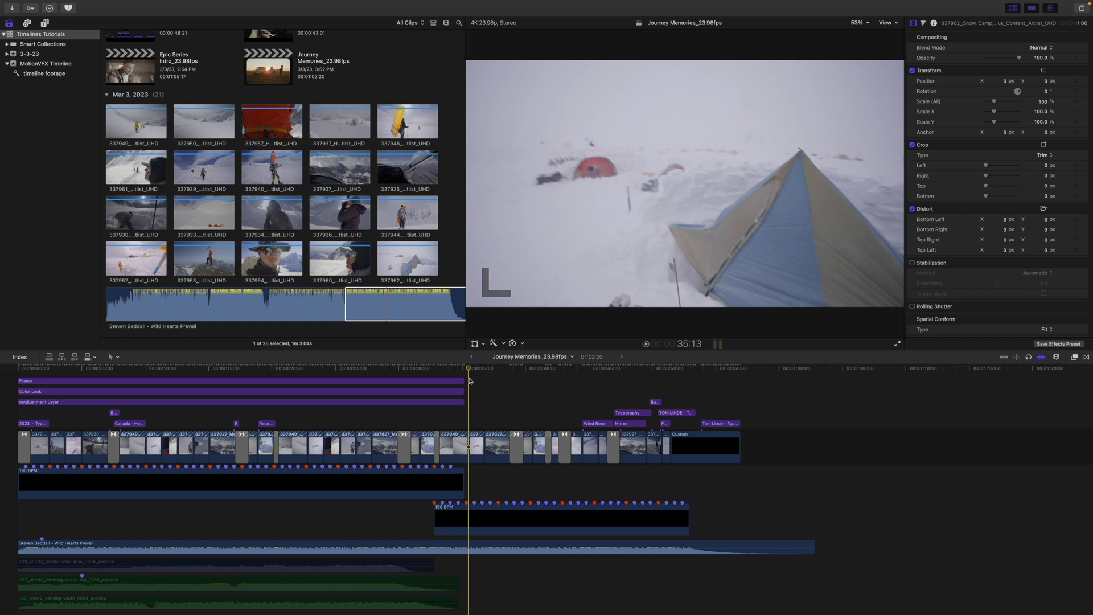
Step: Ripple-trim the 337949/337962 cut 3 frames earlier onto a beat and play it back
key("super+equal")
key("super+equal")
key("super+equal")
key("super+equal")
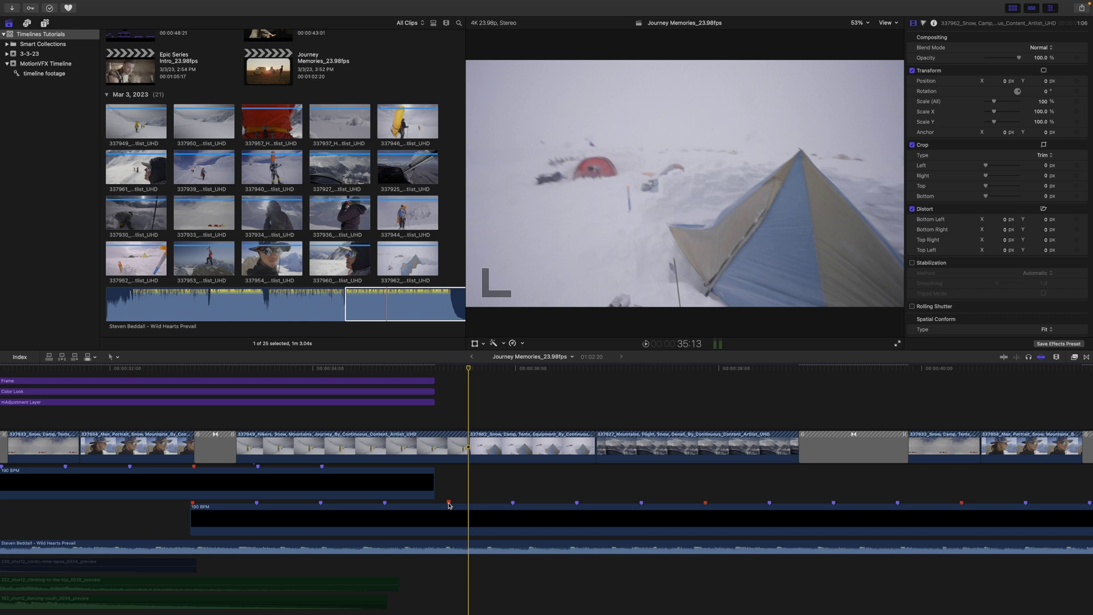
left_click_drag(464, 450, 443, 453)
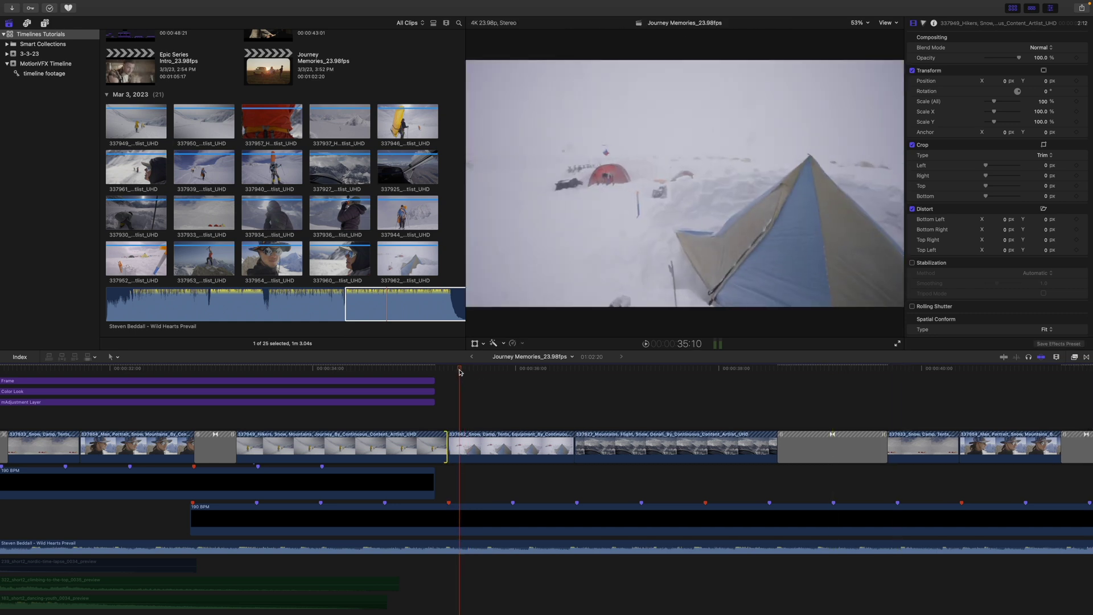
left_click(449, 369)
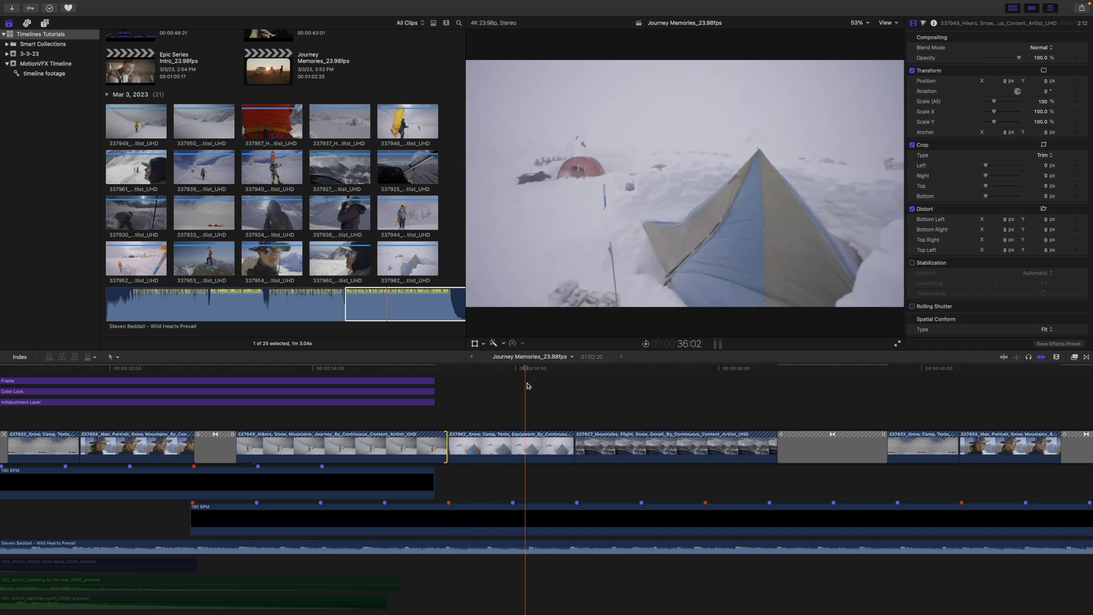
left_click(576, 393)
key("space")
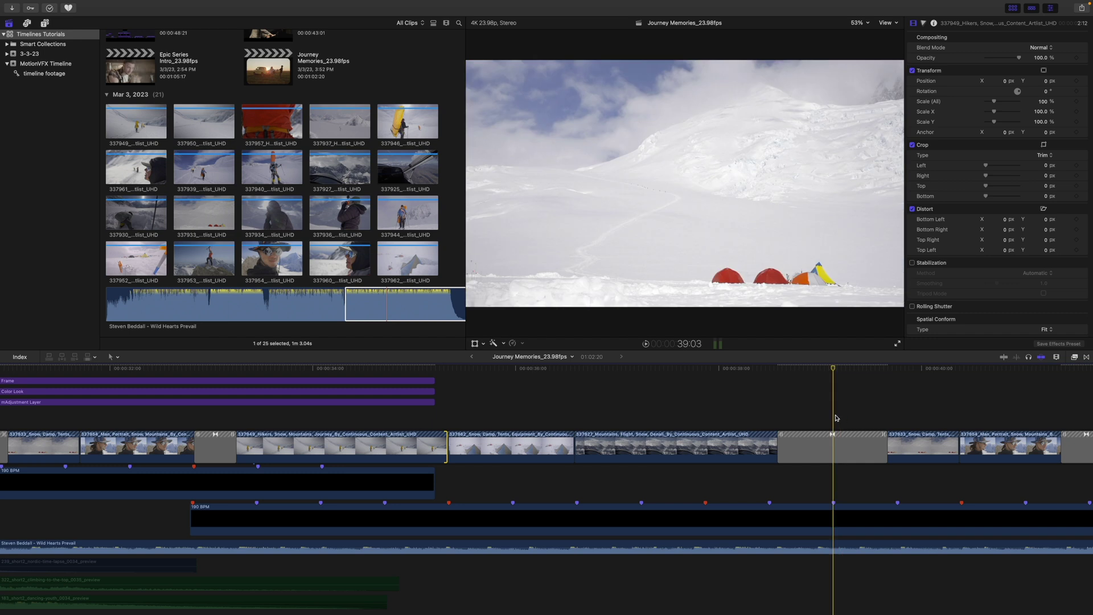
left_click(449, 412)
key("shift+z")
Step: Stretch the Adjustment Layer, Color Look and Frame layers to the storyline's end at about 53:16
left_click(234, 411)
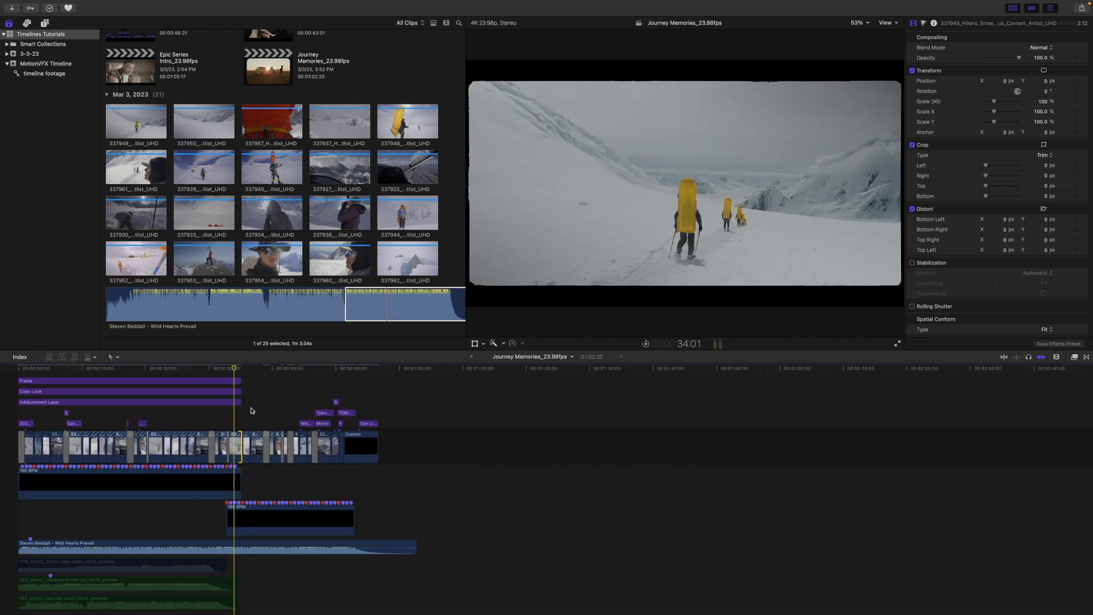
left_click_drag(241, 402, 377, 402)
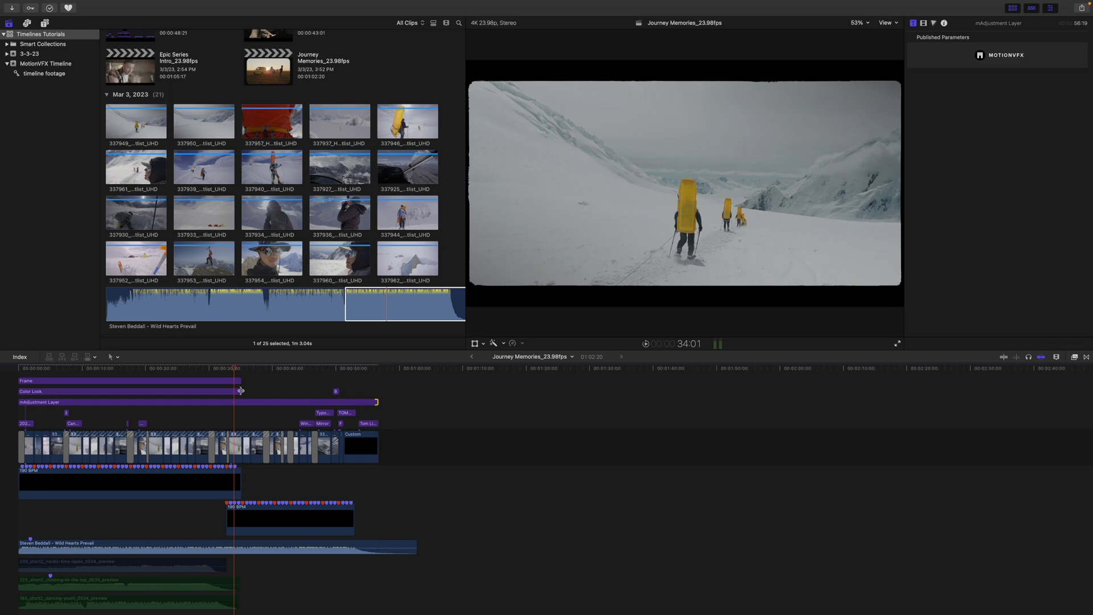
left_click_drag(241, 391, 376, 391)
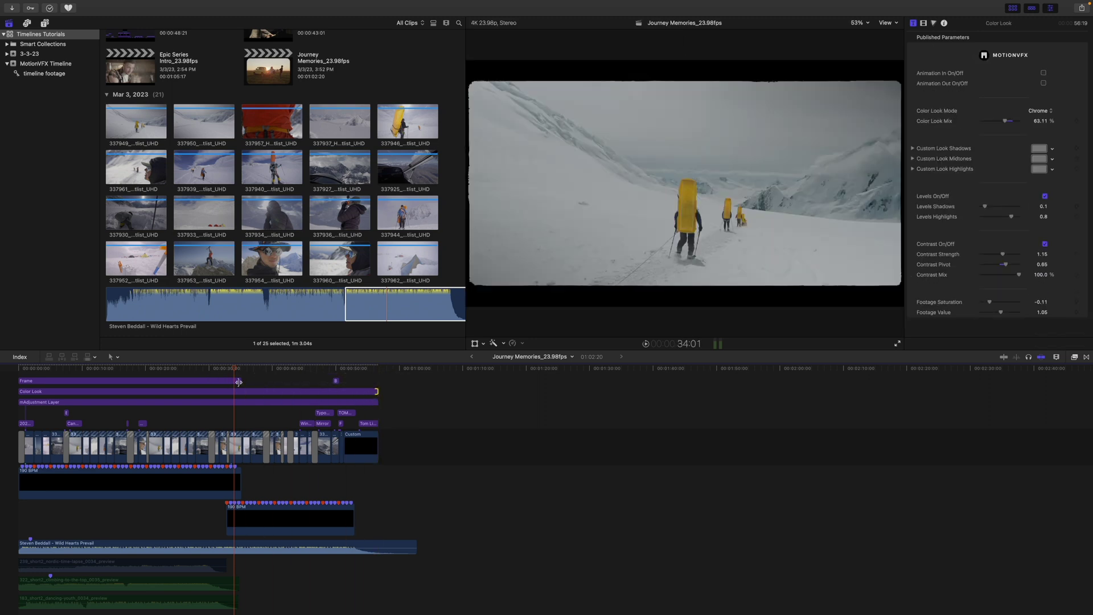
left_click_drag(238, 382, 377, 382)
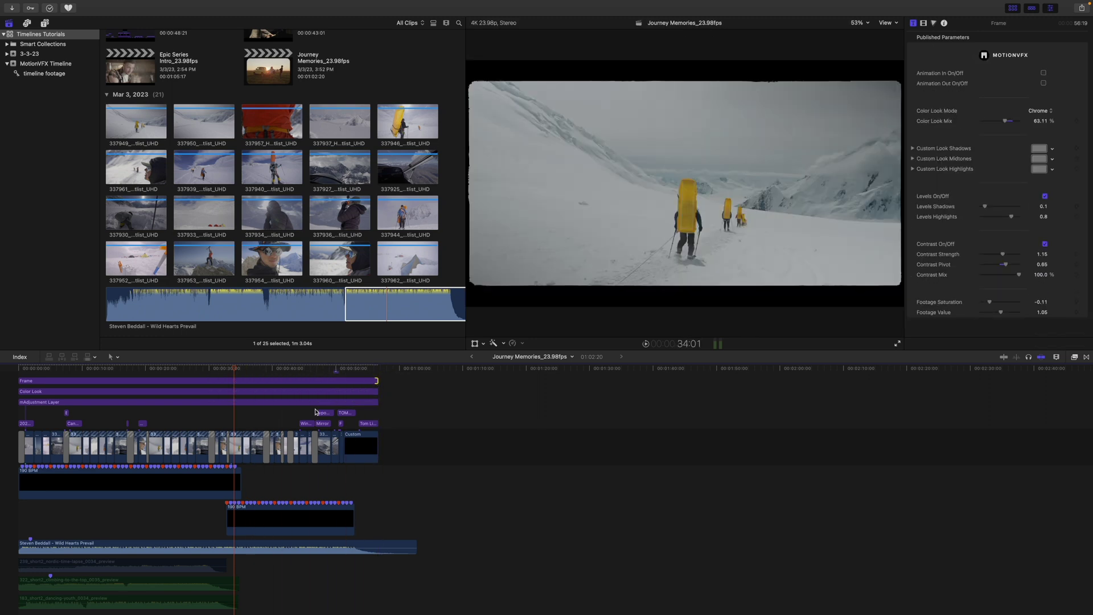